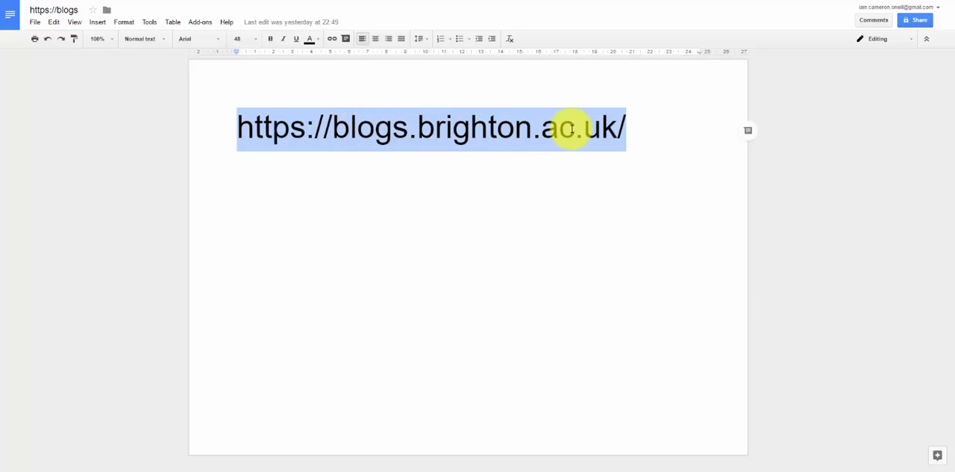
{"action": "left_click", "coordinate": [335, 0]}
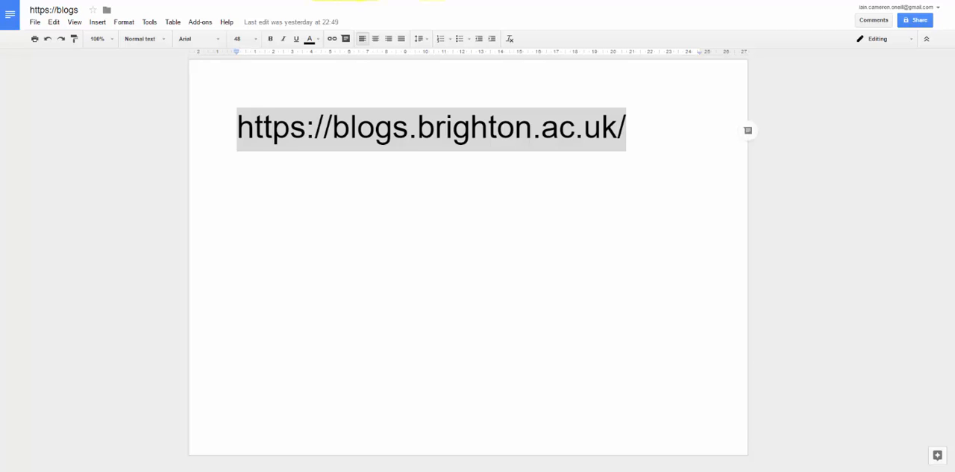
{"action": "type", "text": "https://blogs.brighton.ac.uk/"}
{"action": "key", "text": "Return"}
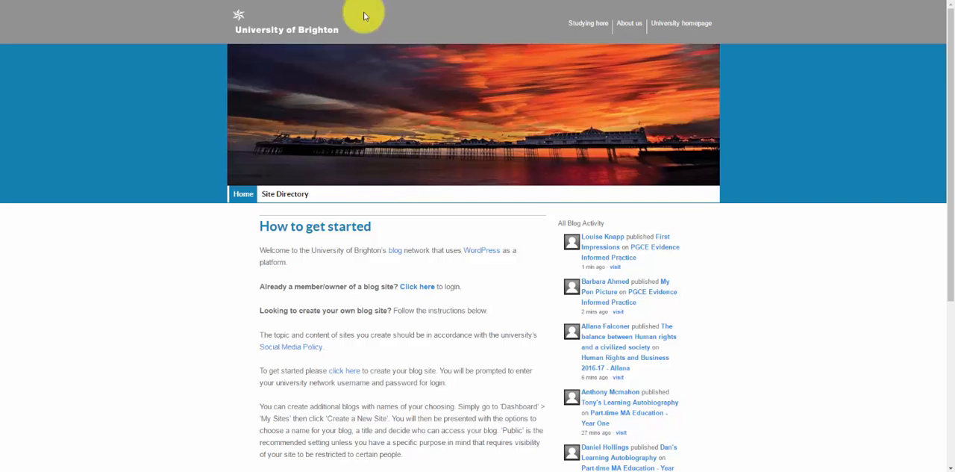
{"action": "scroll", "coordinate": [348, 190], "scroll_direction": "down", "scroll_amount": 3}
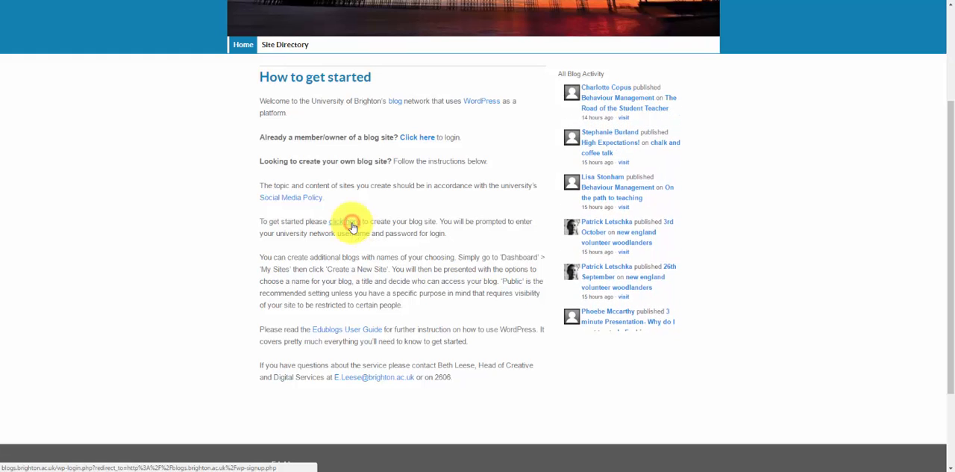
{"action": "left_click", "coordinate": [351, 224]}
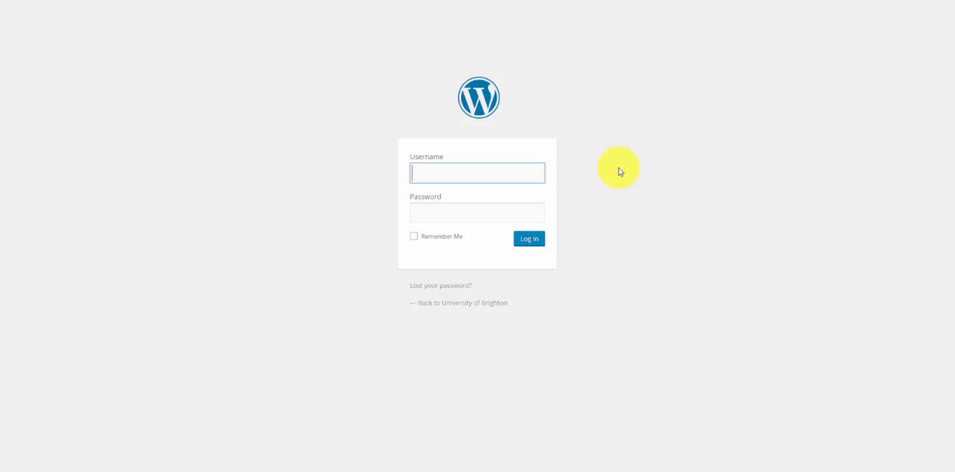
Log in with the university network username and the account password
{"action": "type", "text": "ico15"}
{"action": "key", "text": "Tab"}
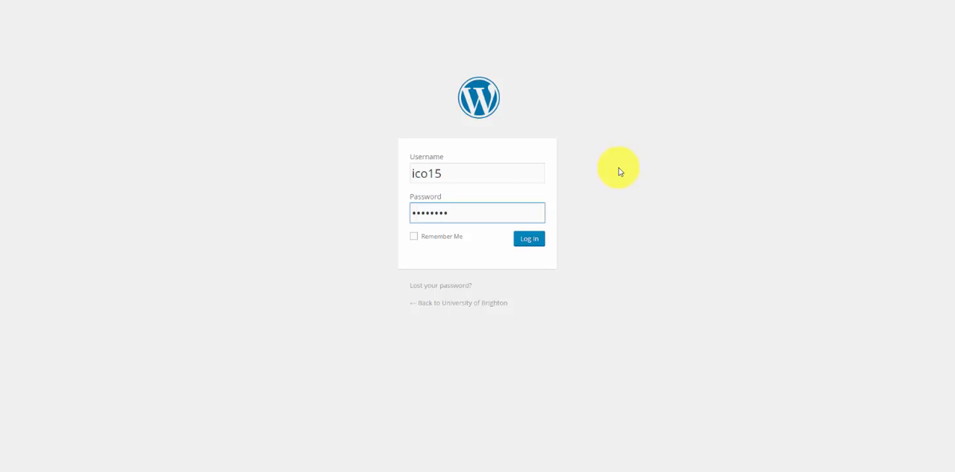
{"action": "key", "text": "Return"}
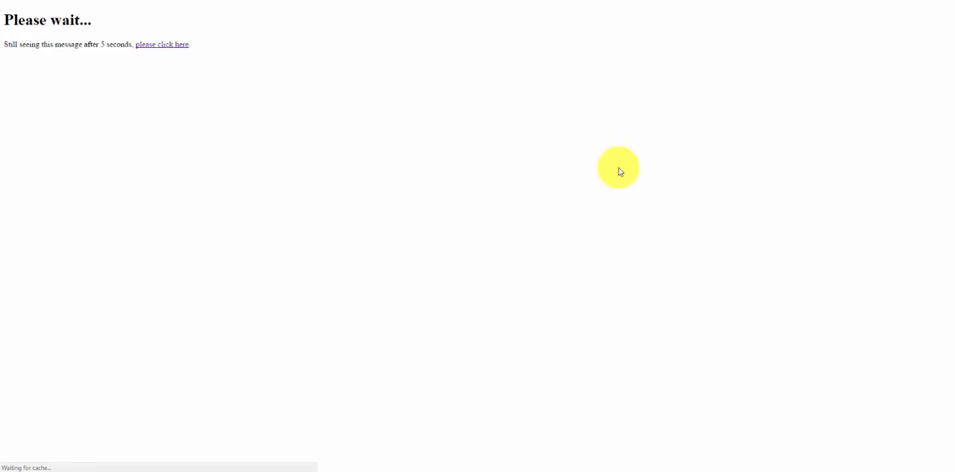
Review the site sign-up form, including its privacy choices and the list of sites the account already belongs to
{"action": "scroll", "coordinate": [548, 197], "scroll_direction": "down", "scroll_amount": 2}
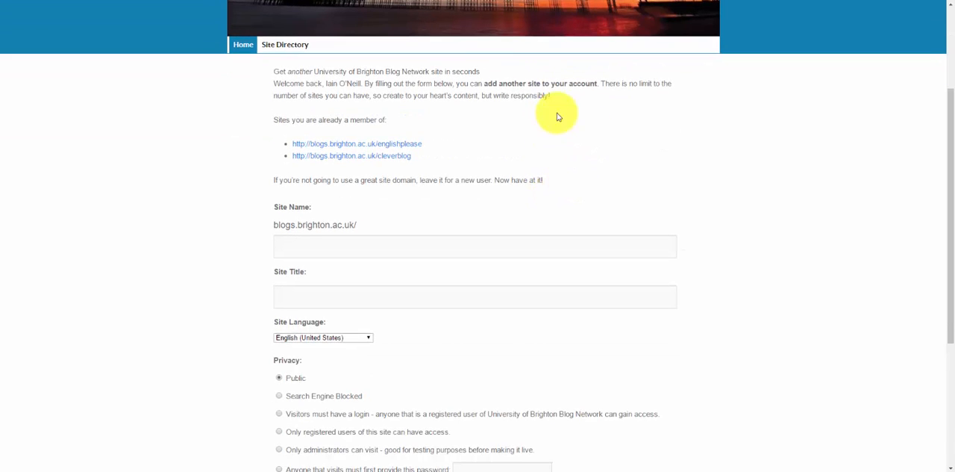
{"action": "left_click_drag", "start_coordinate": [395, 360], "coordinate": [477, 383]}
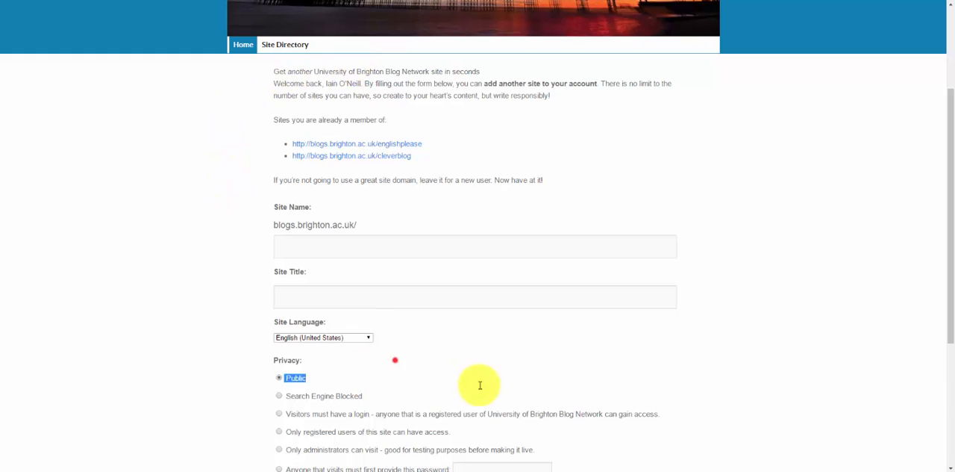
{"action": "left_click", "coordinate": [734, 238]}
{"action": "left_click_drag", "start_coordinate": [264, 115], "coordinate": [471, 154]}
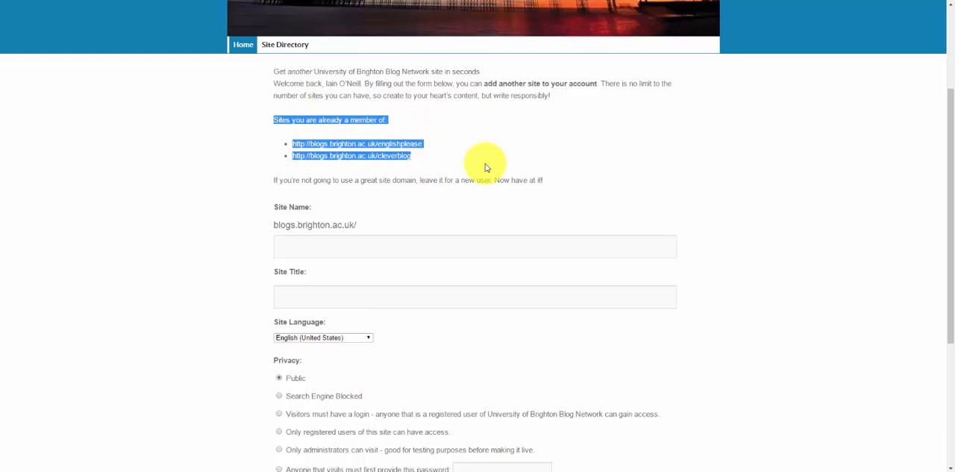
{"action": "left_click", "coordinate": [326, 121]}
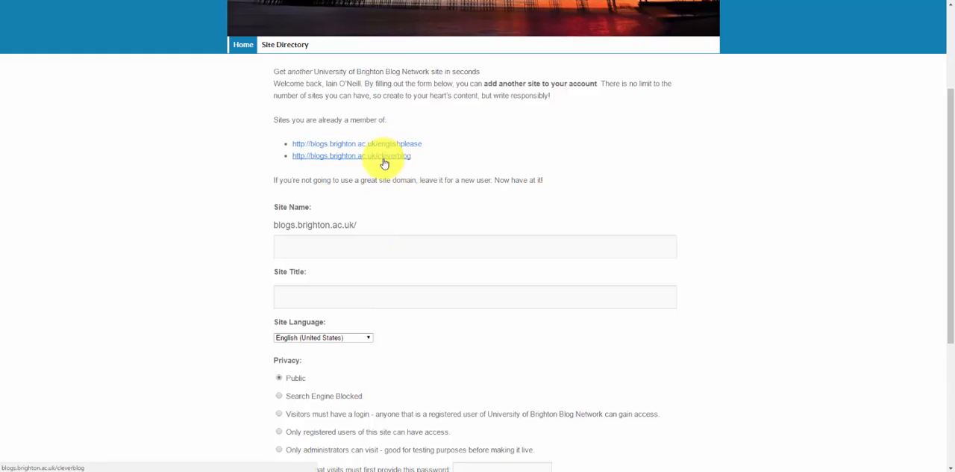
Enter "This is my blog" as the site title
{"action": "left_click", "coordinate": [355, 246]}
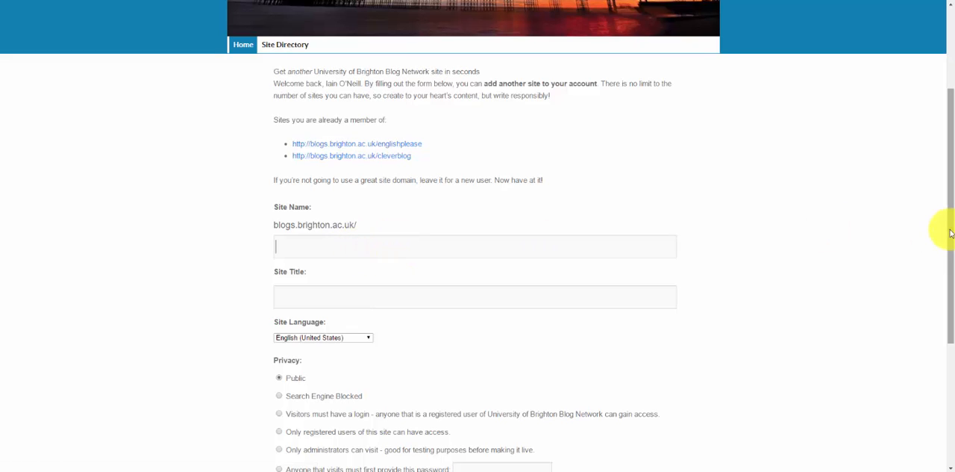
{"action": "left_click", "coordinate": [306, 294]}
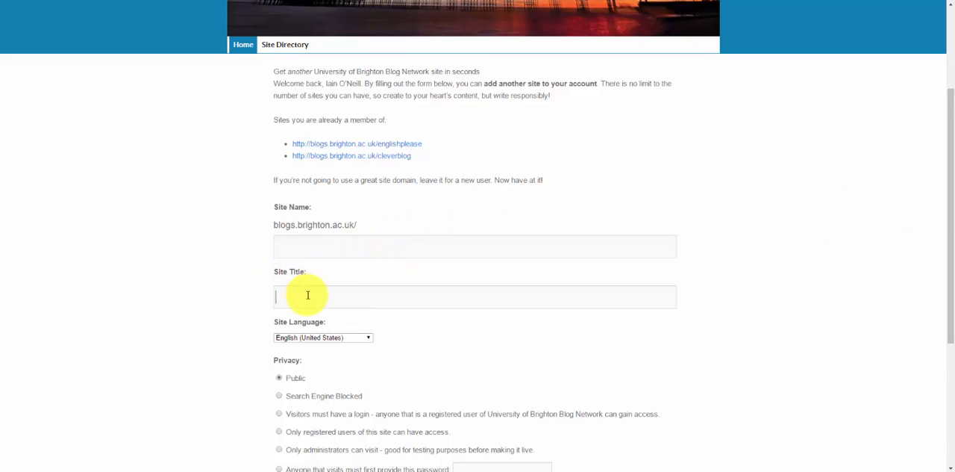
{"action": "scroll", "coordinate": [308, 295], "scroll_direction": "down", "scroll_amount": 1}
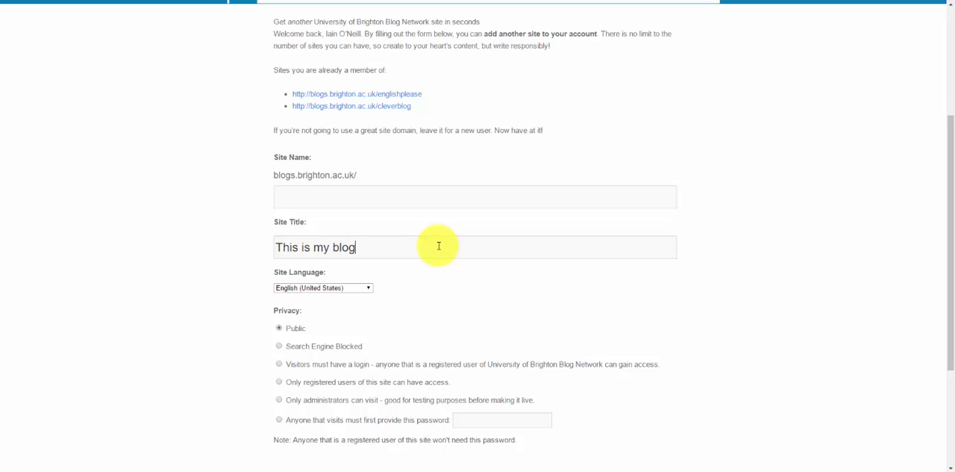
Enter "cleverblog" as the site name that completes the blogs.brighton.ac.uk/ address
{"action": "left_click", "coordinate": [438, 198]}
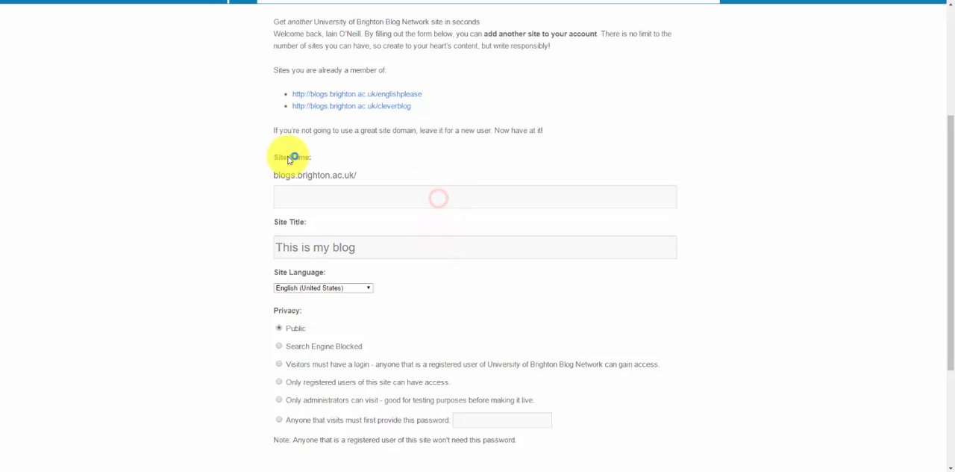
{"action": "left_click", "coordinate": [361, 175]}
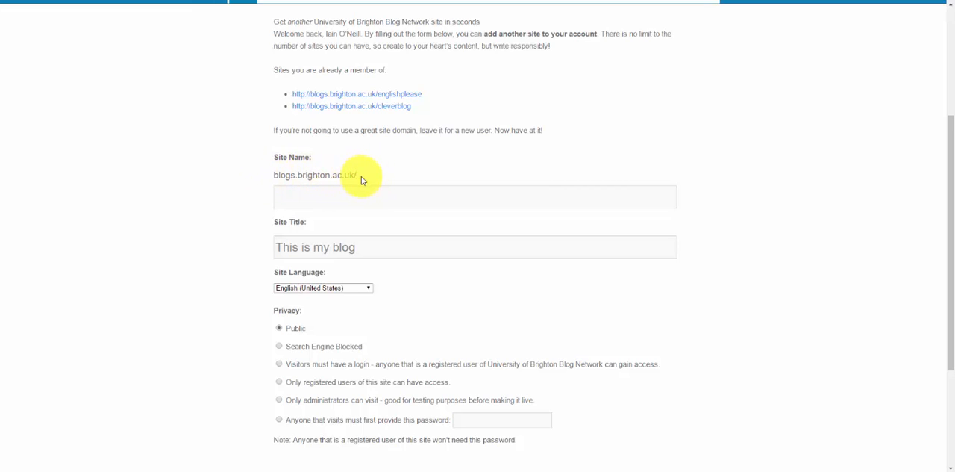
{"action": "left_click", "coordinate": [367, 199]}
{"action": "left_click", "coordinate": [273, 197]}
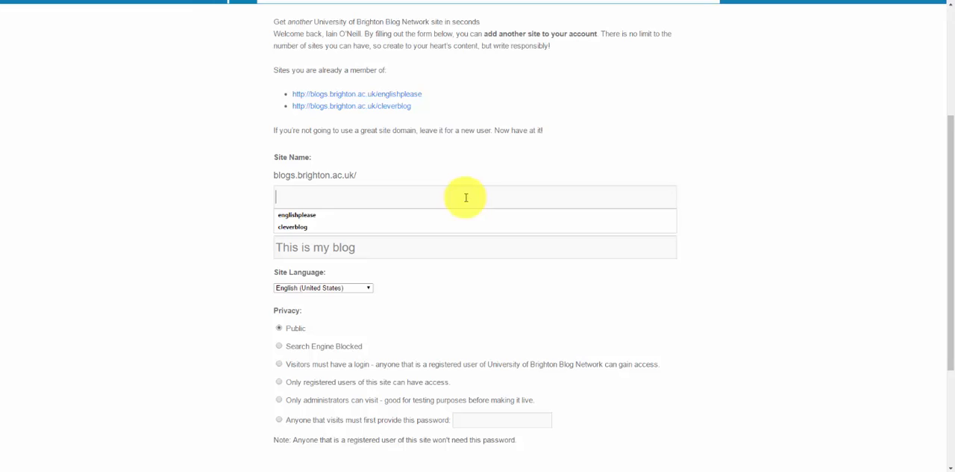
{"action": "type", "text": "cleverbl"}
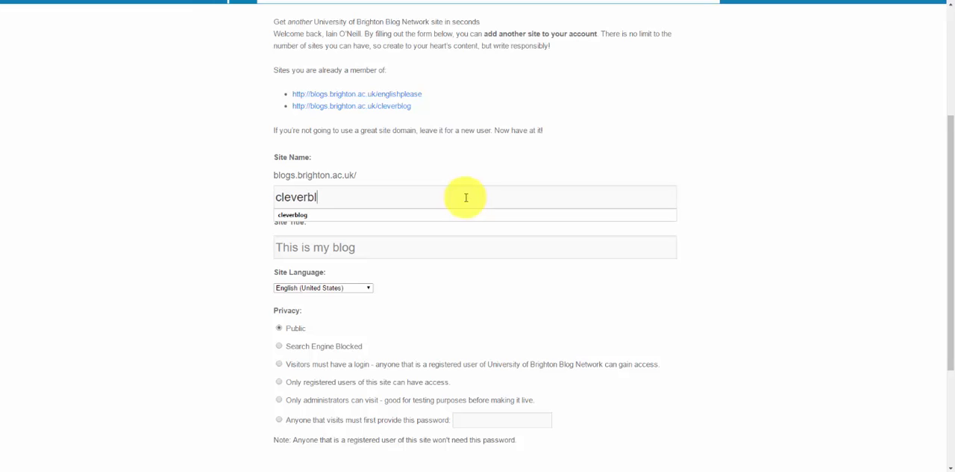
{"action": "type", "text": "og"}
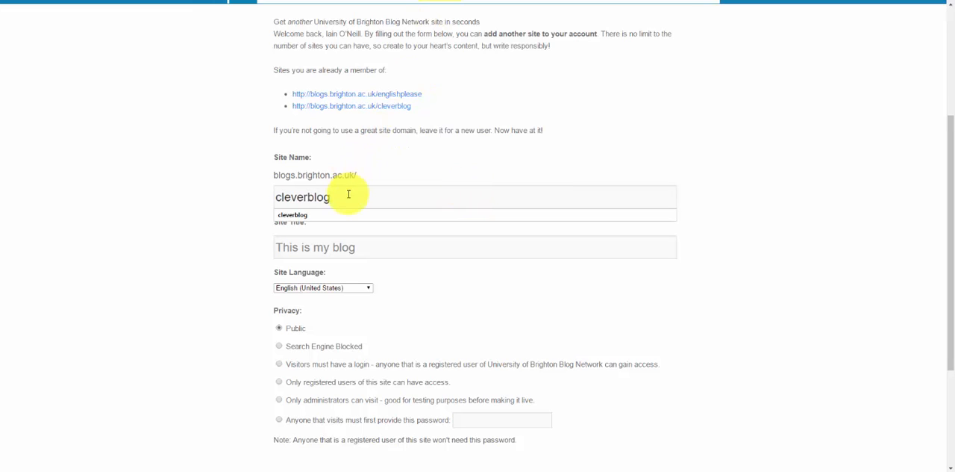
{"action": "left_click", "coordinate": [418, 178]}
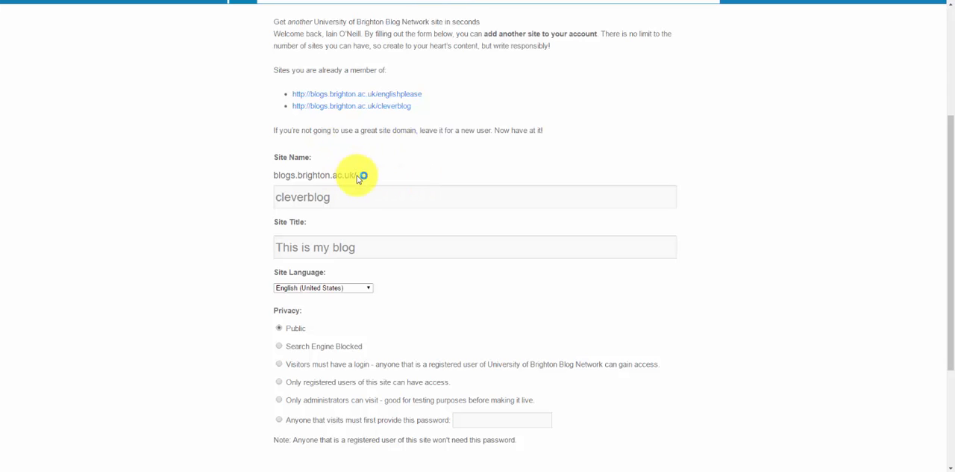
Browse the available site languages and close the list without choosing a different one
{"action": "scroll", "coordinate": [403, 261], "scroll_direction": "down", "scroll_amount": 2}
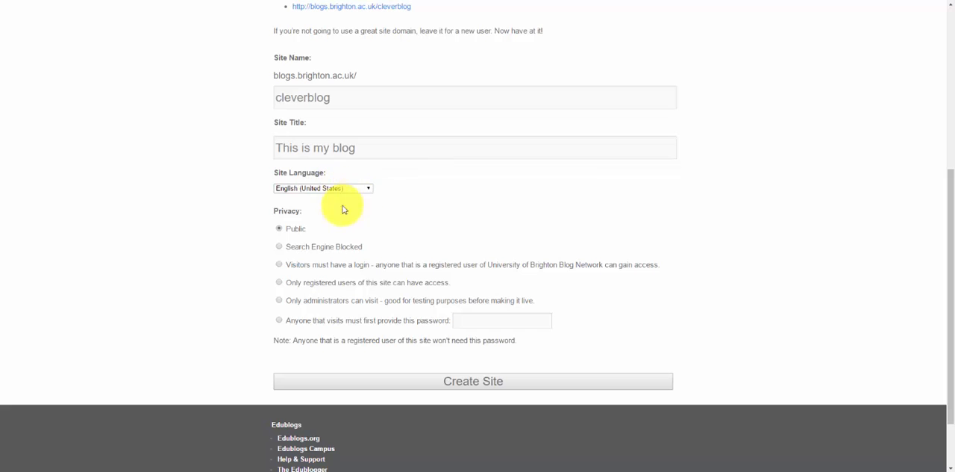
{"action": "left_click", "coordinate": [368, 188]}
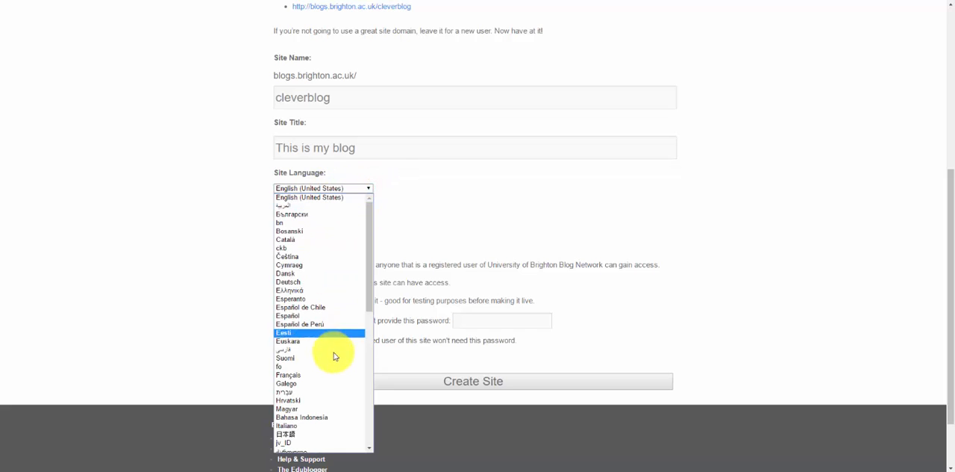
{"action": "scroll", "coordinate": [342, 306], "scroll_direction": "down", "scroll_amount": 10}
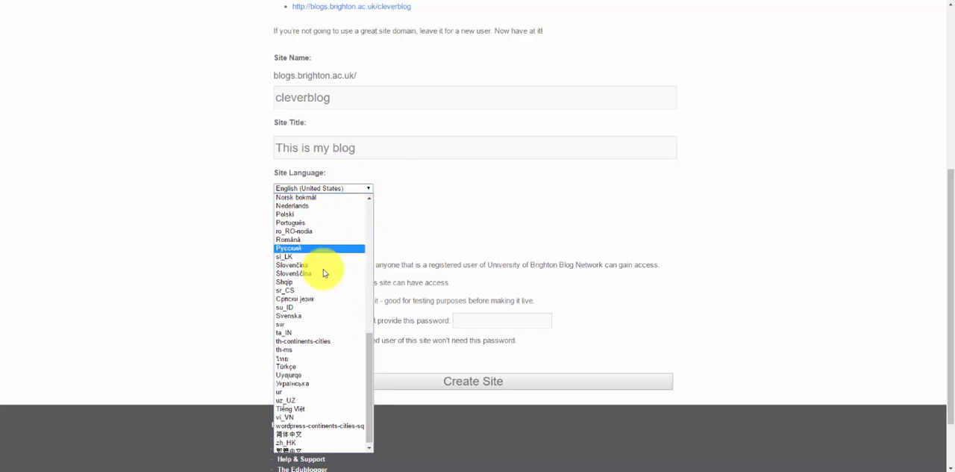
{"action": "left_click", "coordinate": [437, 217]}
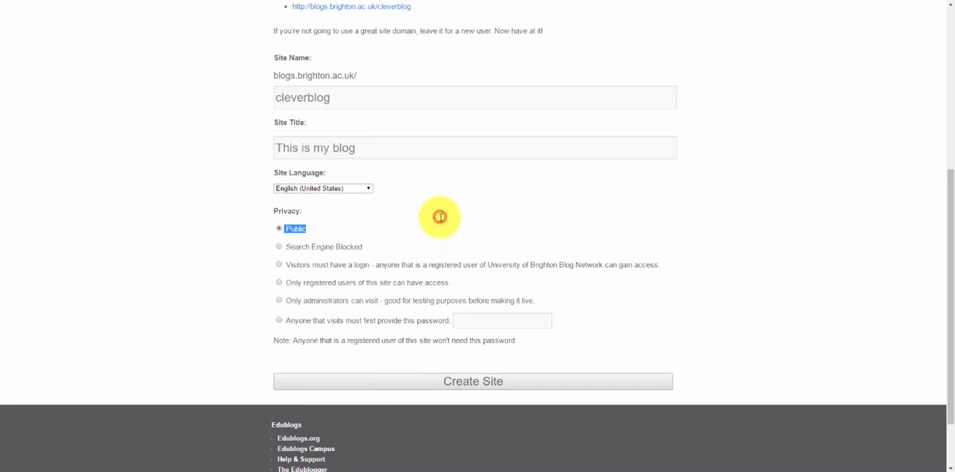
Try the privacy options in turn, from Search Engine Blocked through login and registered-user restrictions to requiring a visitor password
{"action": "scroll", "coordinate": [320, 269], "scroll_direction": "down", "scroll_amount": 1}
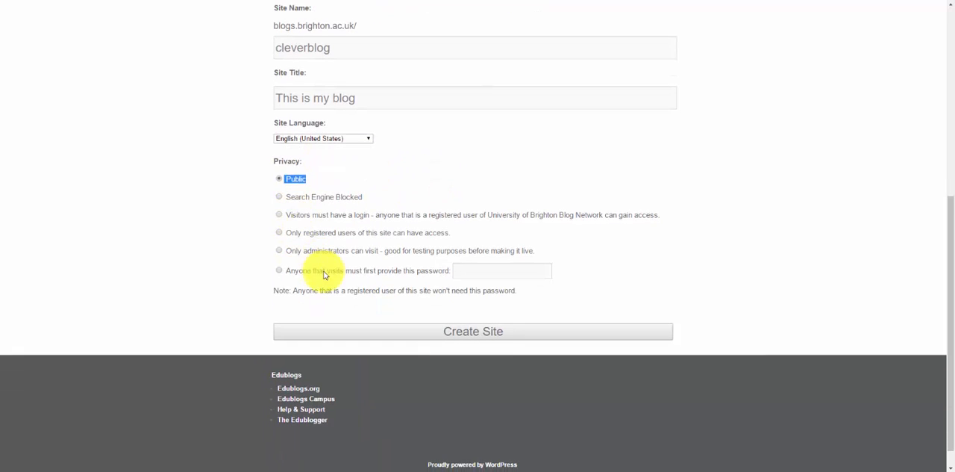
{"action": "left_click", "coordinate": [304, 182]}
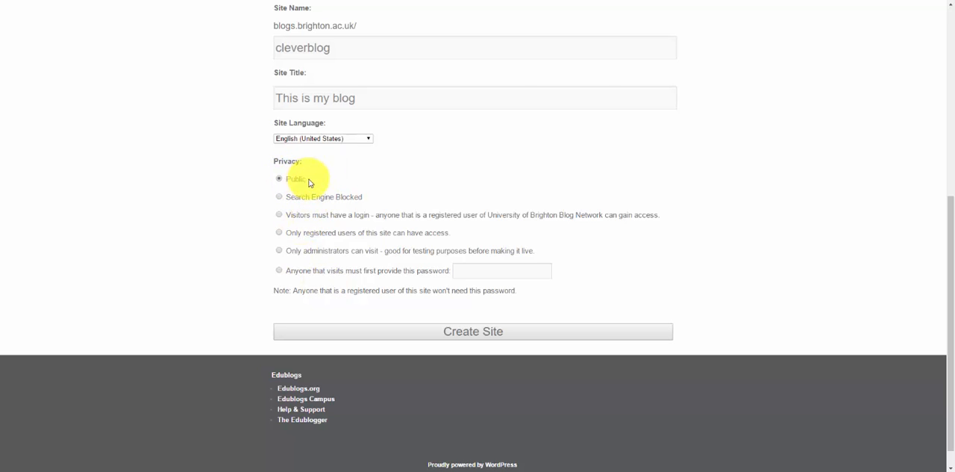
{"action": "left_click", "coordinate": [293, 197]}
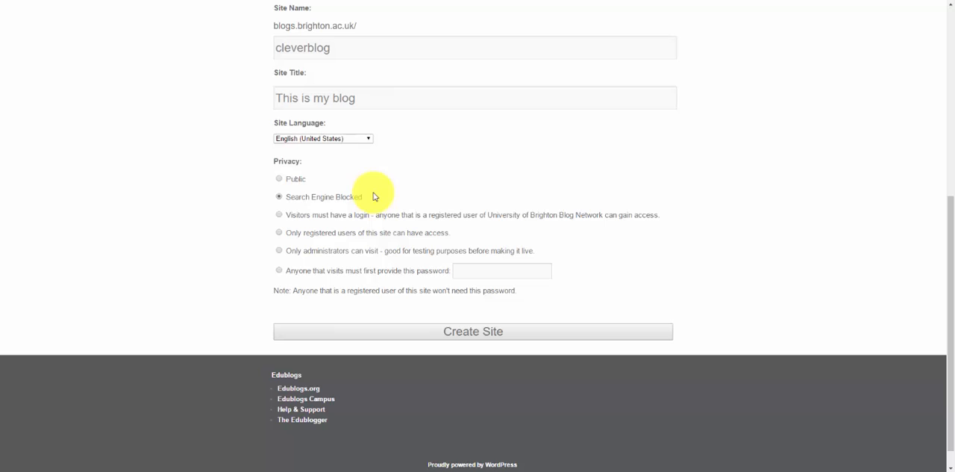
{"action": "double_click", "coordinate": [297, 45]}
{"action": "key", "text": "Right"}
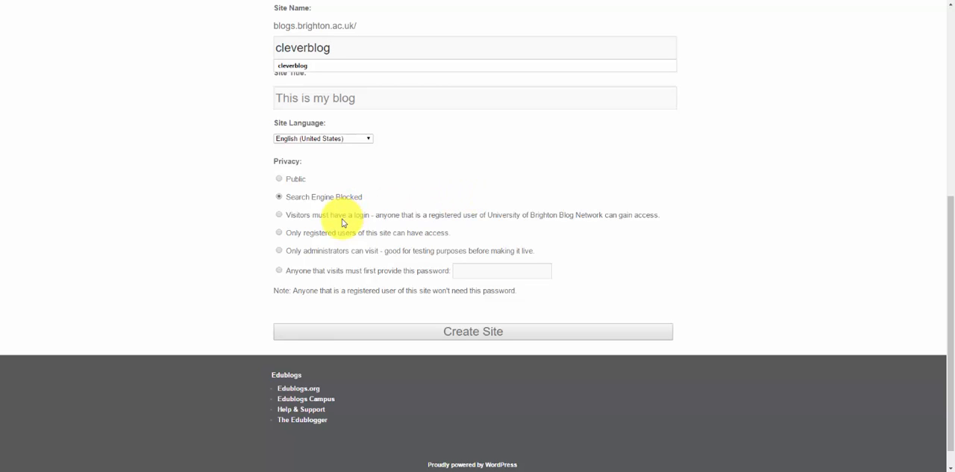
{"action": "left_click", "coordinate": [280, 215]}
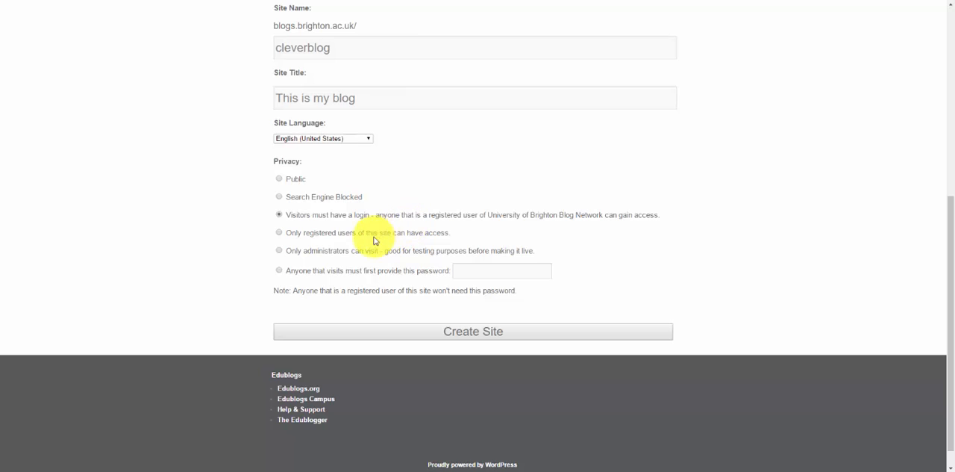
{"action": "left_click", "coordinate": [280, 232]}
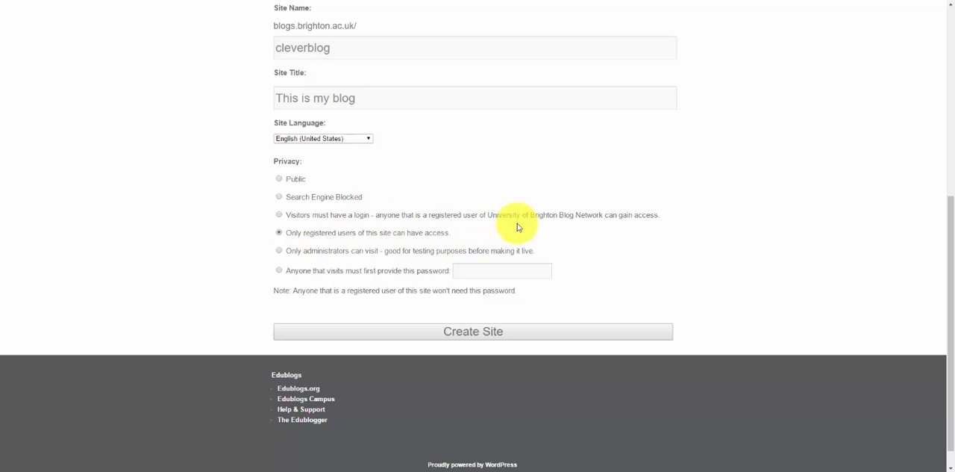
{"action": "left_click", "coordinate": [337, 253]}
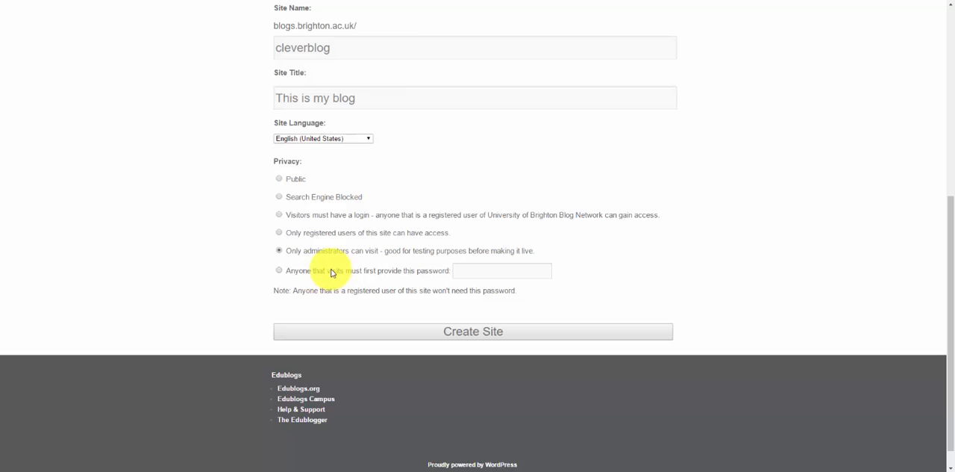
{"action": "left_click", "coordinate": [522, 273]}
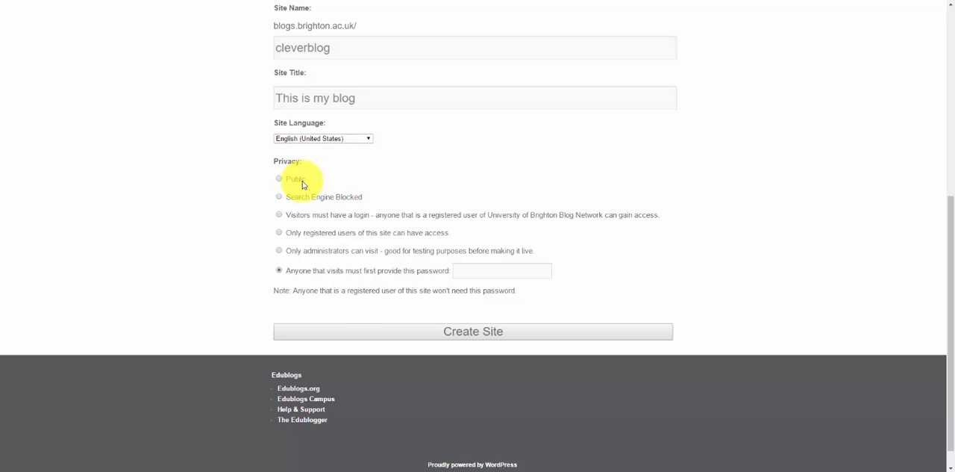
Set the privacy to Public and submit the form to create the site
{"action": "left_click", "coordinate": [499, 336]}
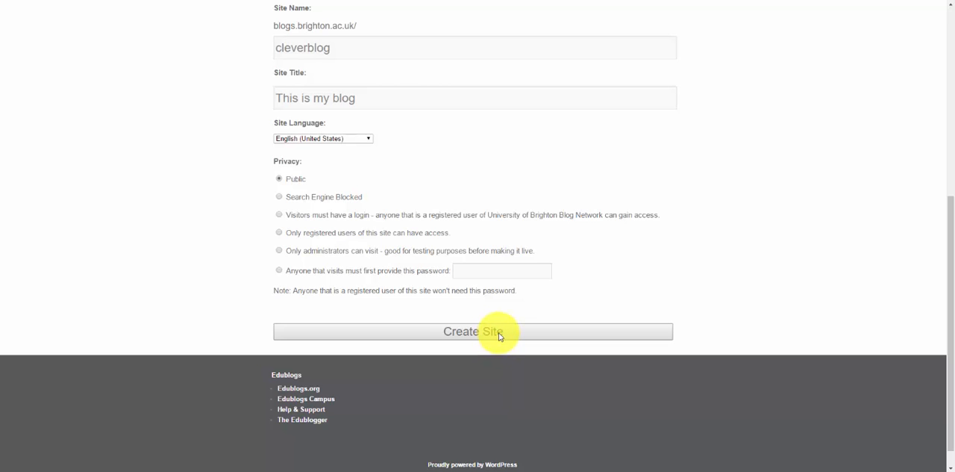
{"action": "left_click", "coordinate": [498, 336]}
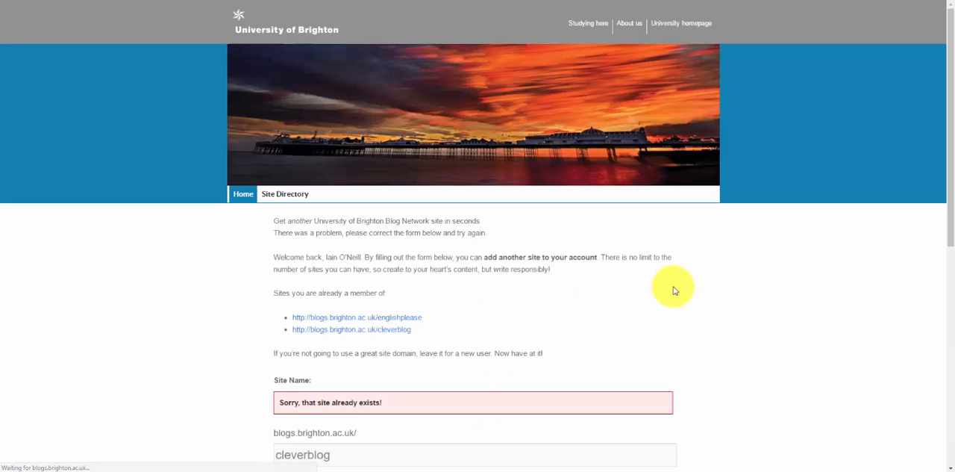
Check the site name on the returned form against the list of existing sites
{"action": "scroll", "coordinate": [674, 290], "scroll_direction": "down", "scroll_amount": 2}
{"action": "scroll", "coordinate": [674, 291], "scroll_direction": "down", "scroll_amount": 1}
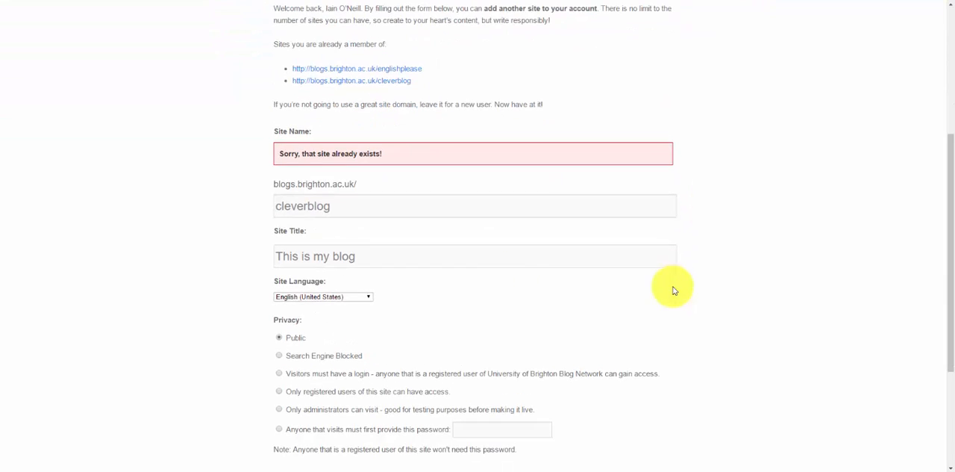
{"action": "double_click", "coordinate": [354, 210]}
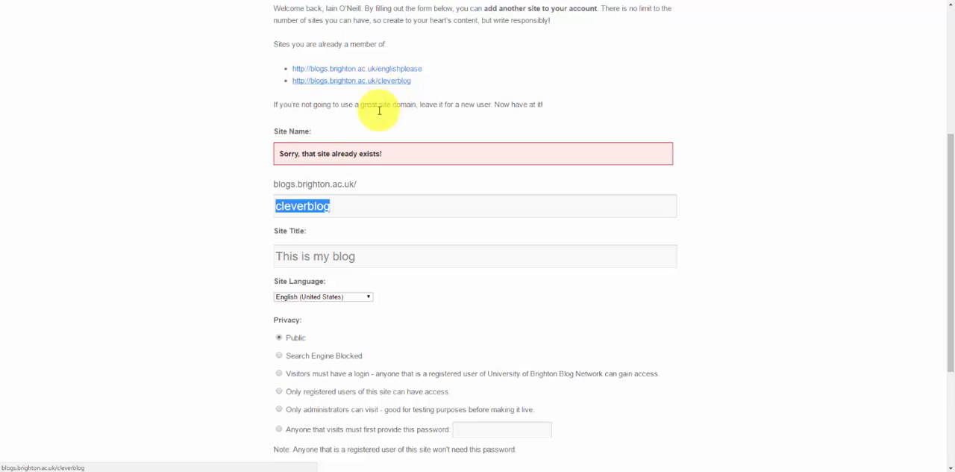
{"action": "key", "text": "Right"}
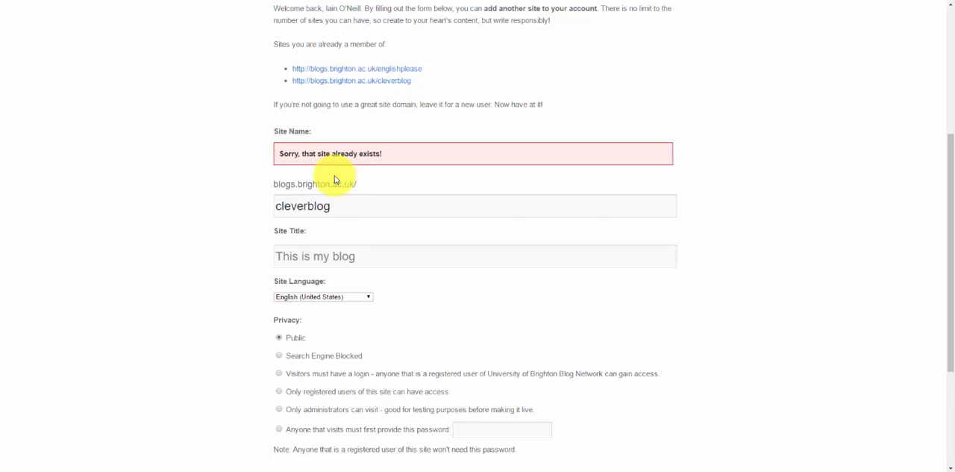
Replace the site name with thisismyblog and submit the form to create the site
{"action": "key", "text": "BackSpace"}
{"action": "key", "text": "BackSpace"}
{"action": "key", "text": "BackSpace"}
{"action": "key", "text": "BackSpace"}
{"action": "key", "text": "BackSpace"}
{"action": "key", "text": "BackSpace"}
{"action": "key", "text": "BackSpace"}
{"action": "key", "text": "BackSpace"}
{"action": "key", "text": "BackSpace"}
{"action": "key", "text": "BackSpace"}
{"action": "type", "text": "thisismyblog"}
{"action": "scroll", "coordinate": [433, 192], "scroll_direction": "down", "scroll_amount": 3}
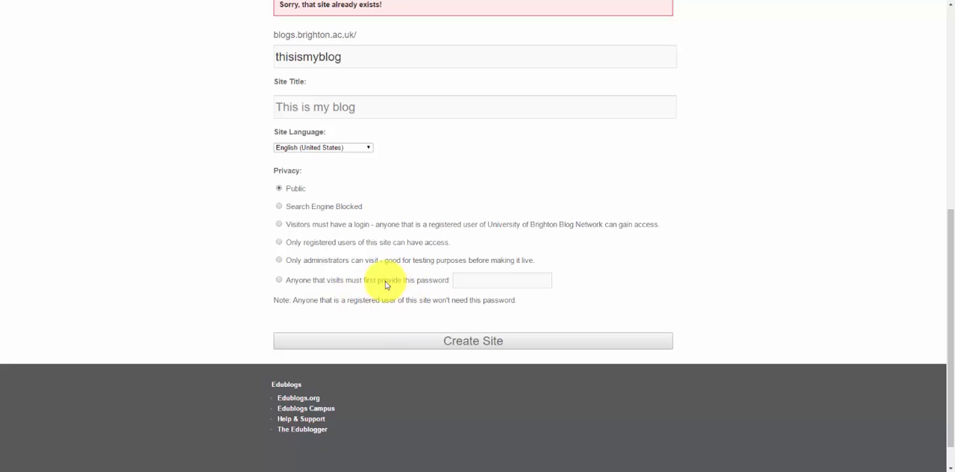
{"action": "left_click", "coordinate": [438, 337]}
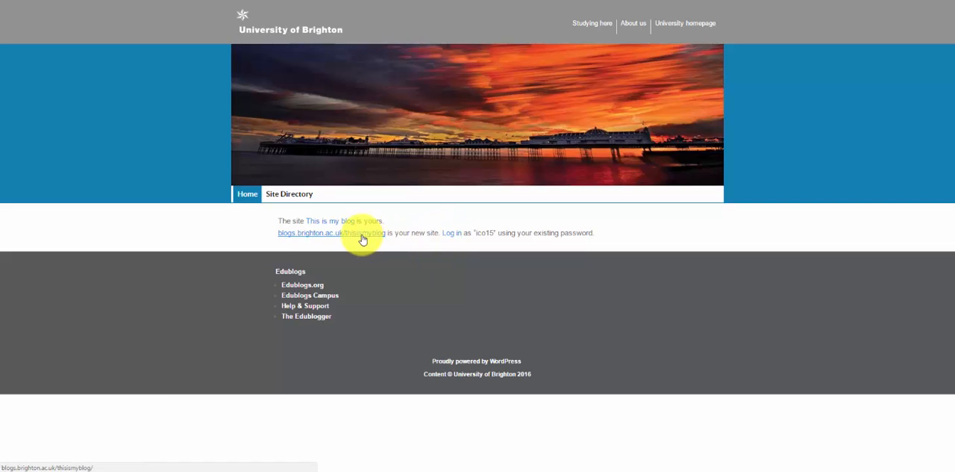
Highlight the new site's address, revisit the login page and the network's getting-started page, and return to the site confirmation
{"action": "left_click_drag", "start_coordinate": [274, 232], "coordinate": [384, 235]}
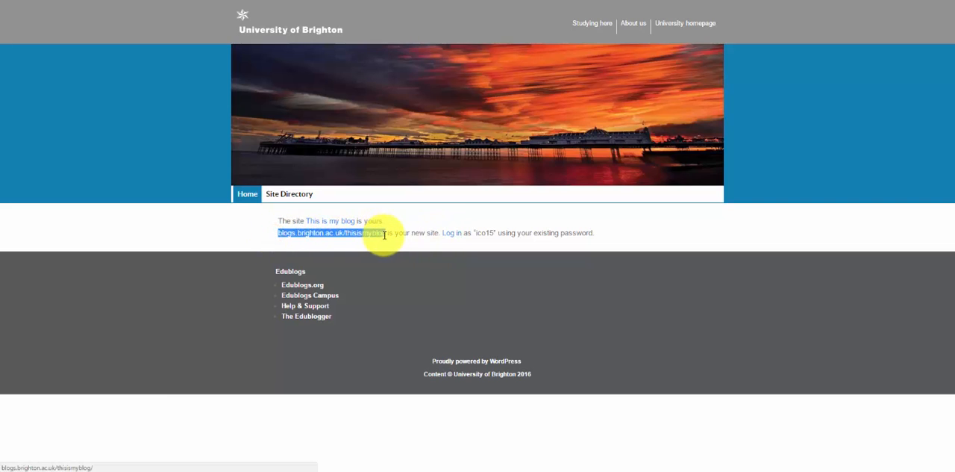
{"action": "left_click", "coordinate": [479, 252]}
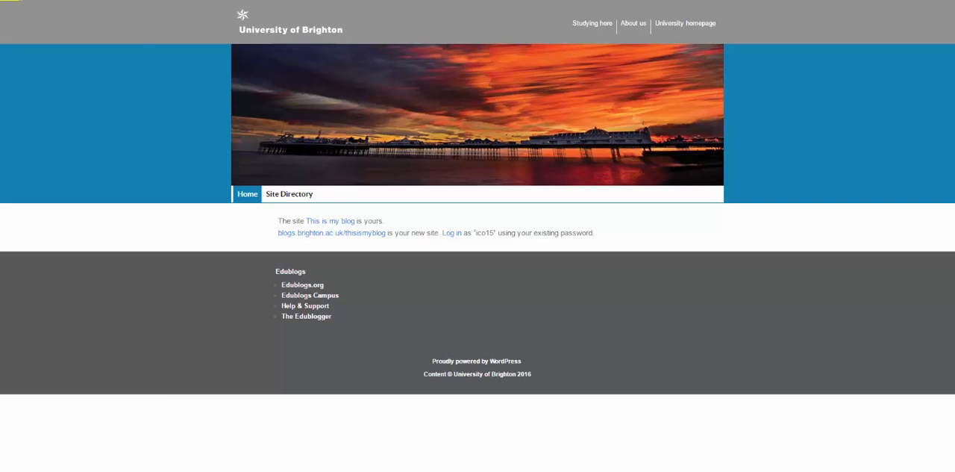
{"action": "right_click", "coordinate": [8, 0]}
{"action": "left_click", "coordinate": [21, 16]}
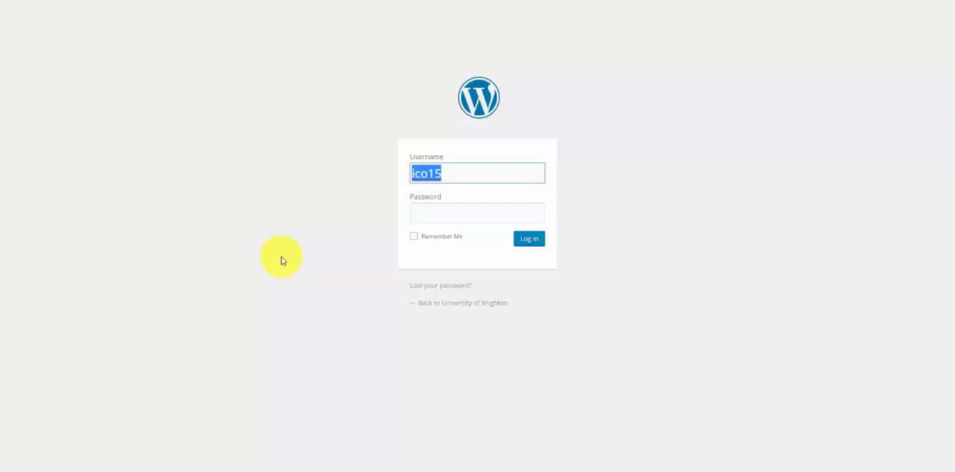
{"action": "left_click", "coordinate": [24, 0]}
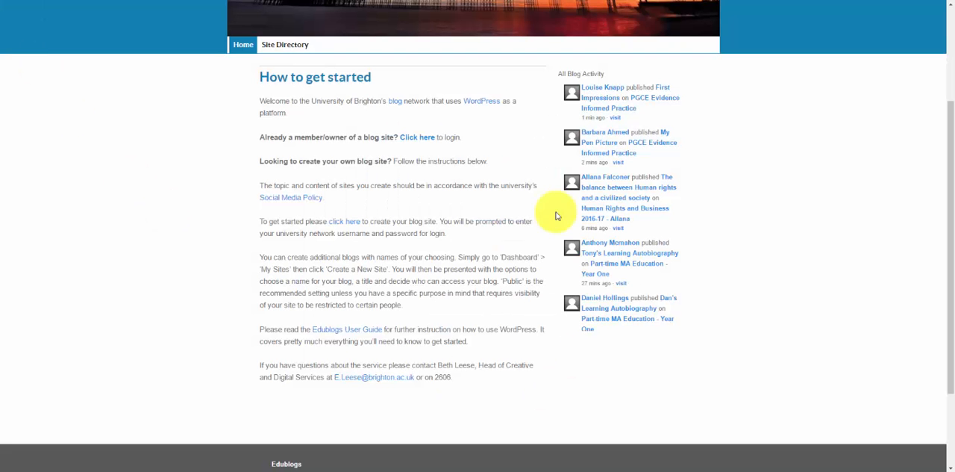
{"action": "left_click", "coordinate": [416, 139]}
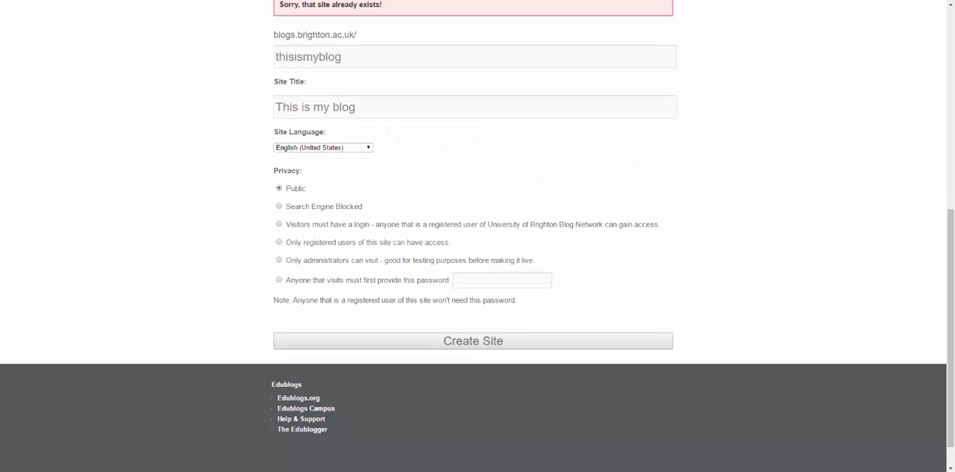
{"action": "left_click", "coordinate": [24, 0]}
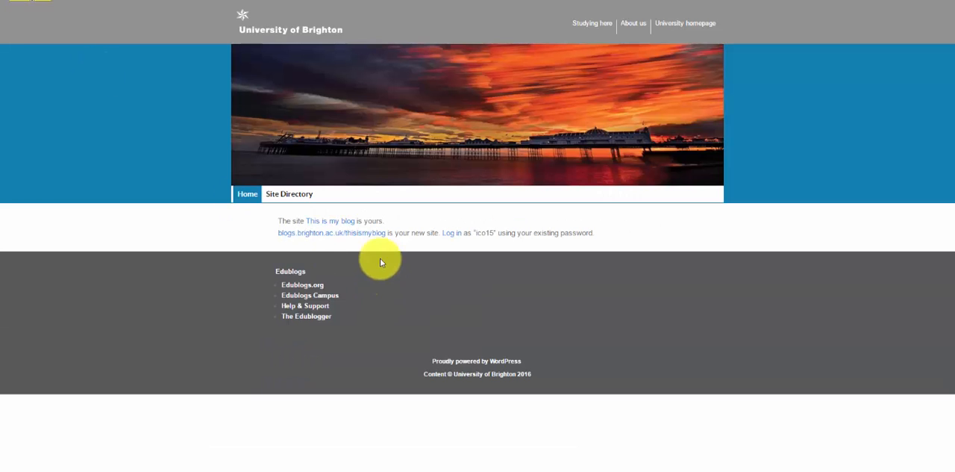
Open the new blog from the confirmation and look over its home page, site menu and sidebars
{"action": "left_click", "coordinate": [363, 234]}
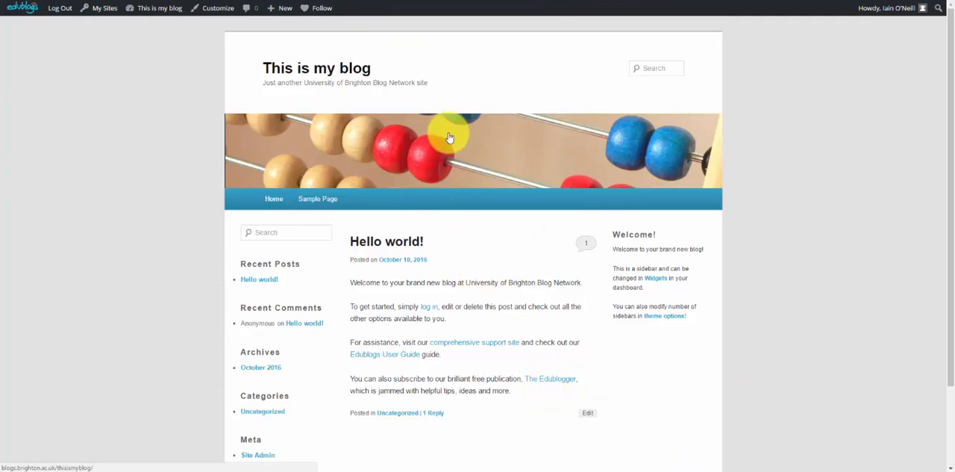
{"action": "mouse_move", "coordinate": [163, 10]}
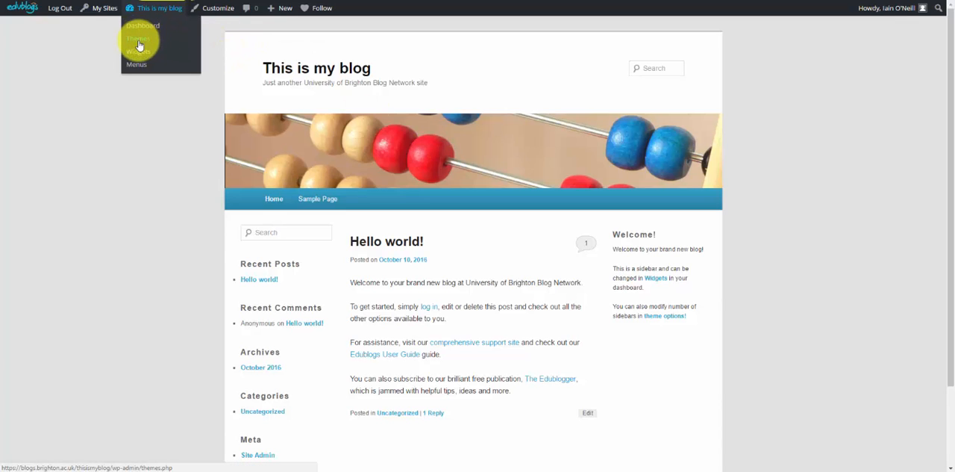
{"action": "scroll", "coordinate": [388, 328], "scroll_direction": "down", "scroll_amount": 2}
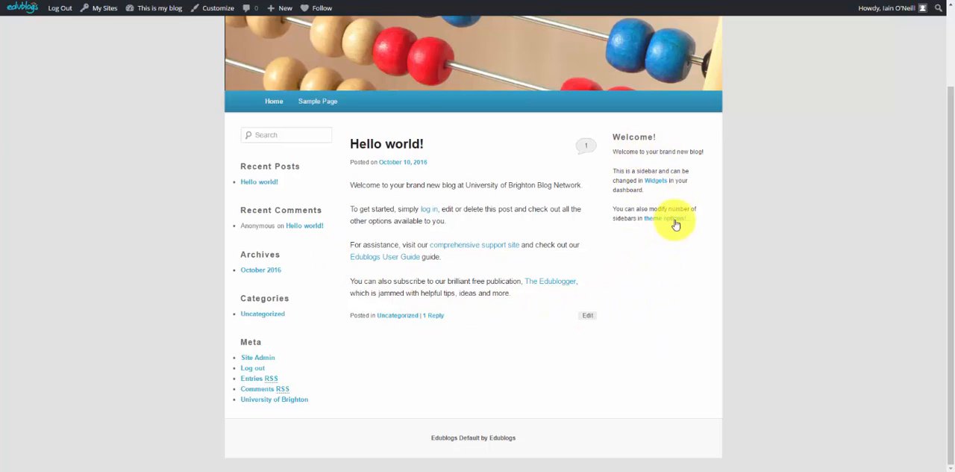
Add a Calendar widget titled My calandar to the Main Sidebar in the blog's widget settings and save it
{"action": "left_click", "coordinate": [661, 183]}
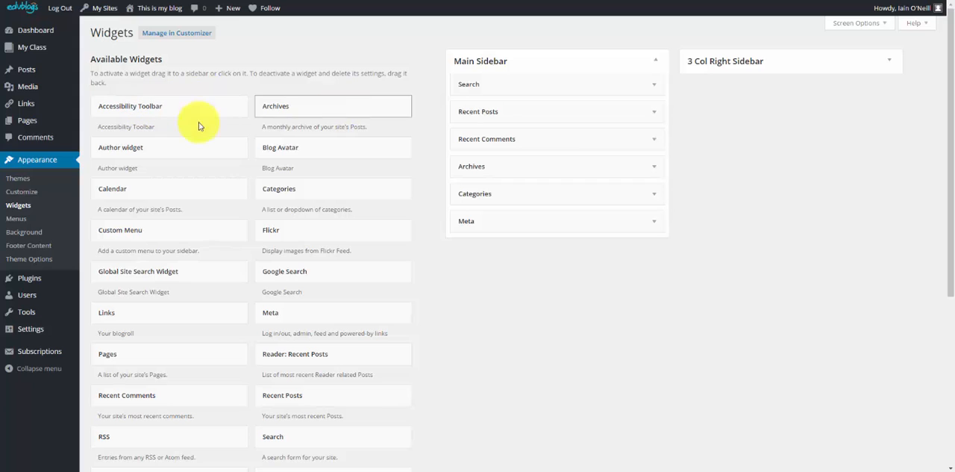
{"action": "scroll", "coordinate": [279, 363], "scroll_direction": "down", "scroll_amount": 2}
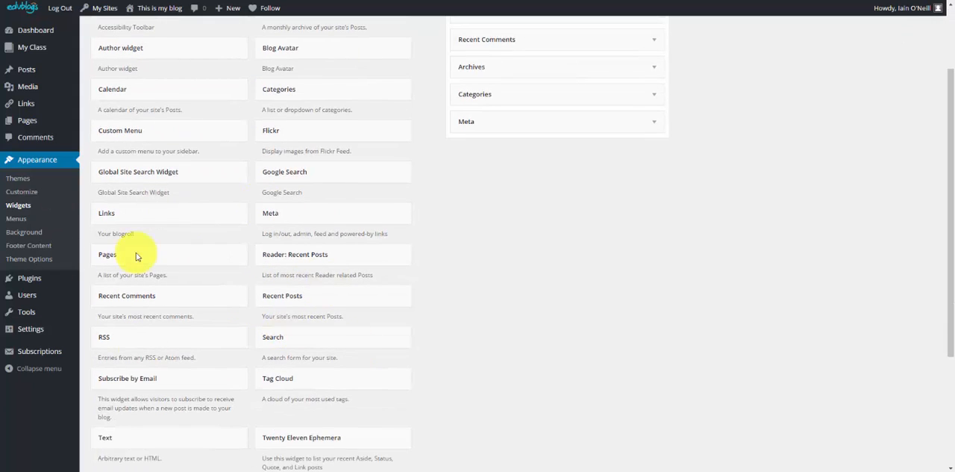
{"action": "scroll", "coordinate": [313, 262], "scroll_direction": "down", "scroll_amount": 2}
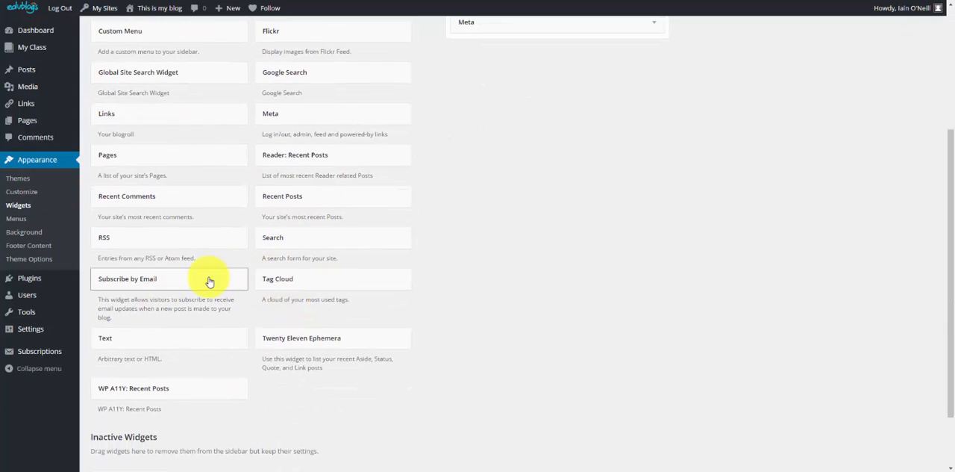
{"action": "scroll", "coordinate": [209, 282], "scroll_direction": "down", "scroll_amount": 2}
{"action": "scroll", "coordinate": [597, 336], "scroll_direction": "up", "scroll_amount": 6}
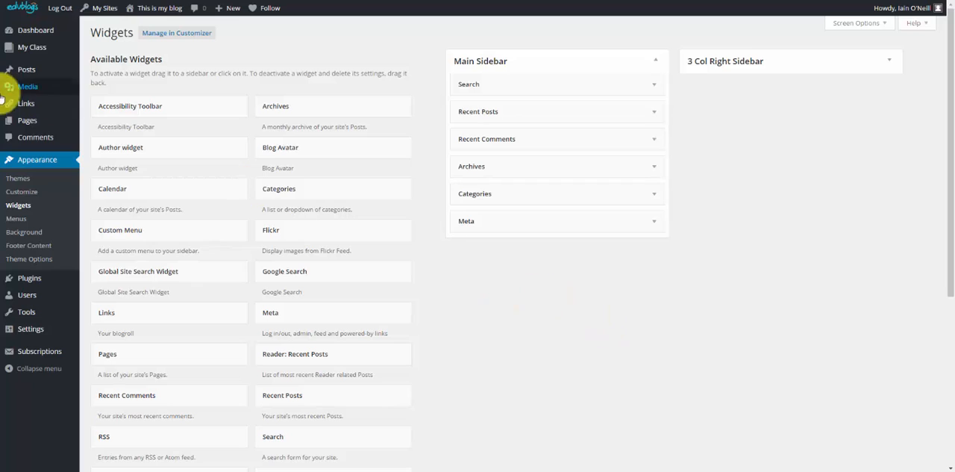
{"action": "left_click", "coordinate": [161, 187]}
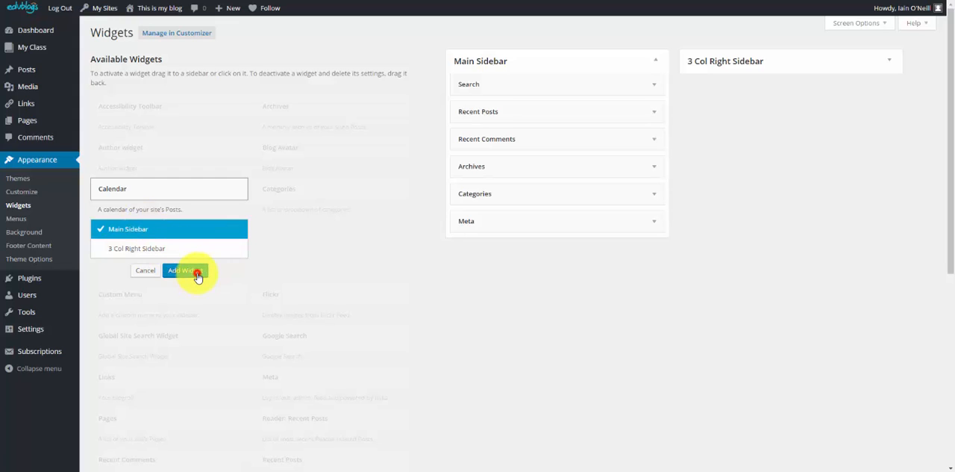
{"action": "left_click", "coordinate": [197, 273]}
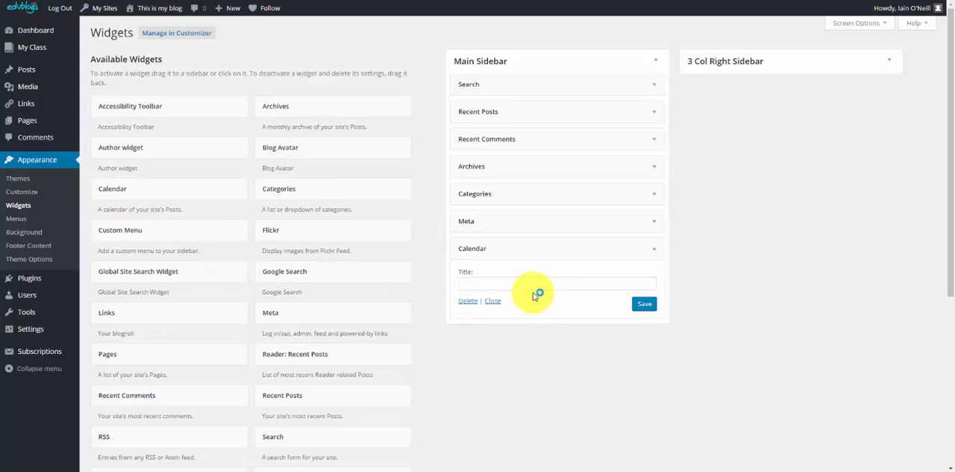
{"action": "left_click", "coordinate": [553, 281]}
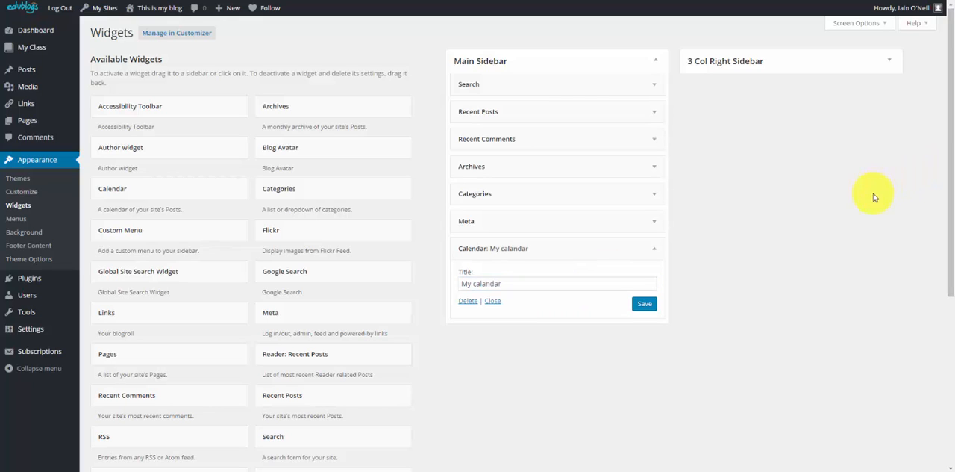
{"action": "left_click", "coordinate": [645, 303]}
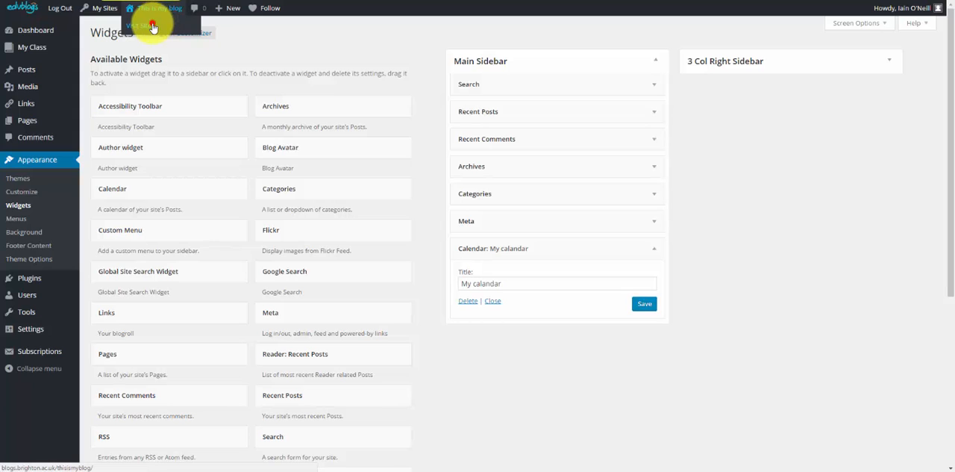
Visit the blog and check how the calendar widget appears in the sidebar
{"action": "left_click", "coordinate": [152, 28]}
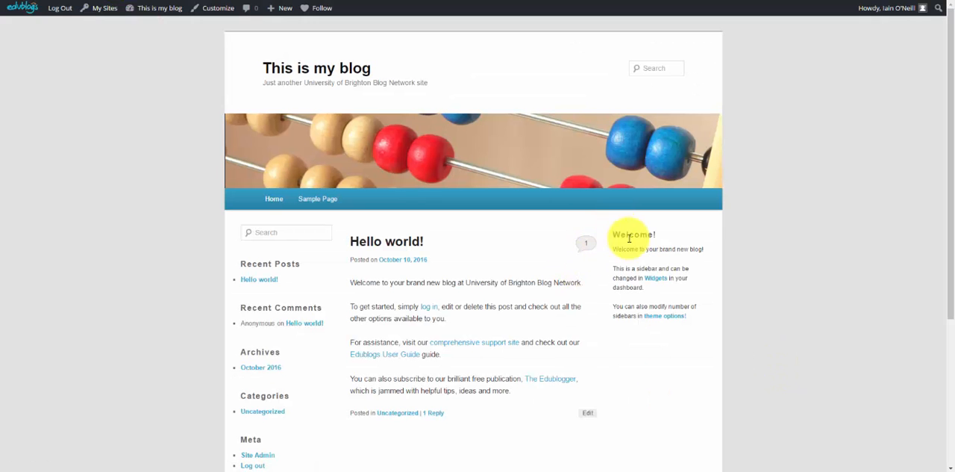
{"action": "scroll", "coordinate": [650, 307], "scroll_direction": "down", "scroll_amount": 2}
{"action": "scroll", "coordinate": [650, 305], "scroll_direction": "down", "scroll_amount": 2}
{"action": "scroll", "coordinate": [650, 305], "scroll_direction": "up", "scroll_amount": 3}
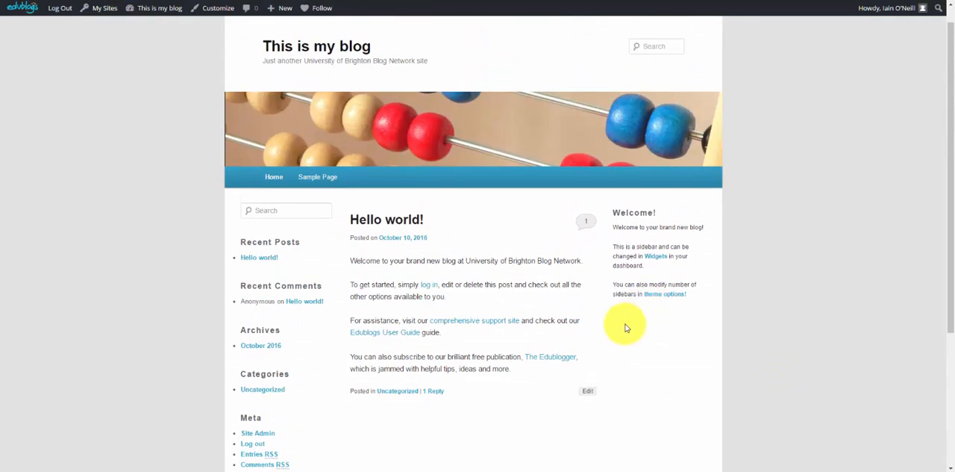
{"action": "scroll", "coordinate": [624, 321], "scroll_direction": "down", "scroll_amount": 3}
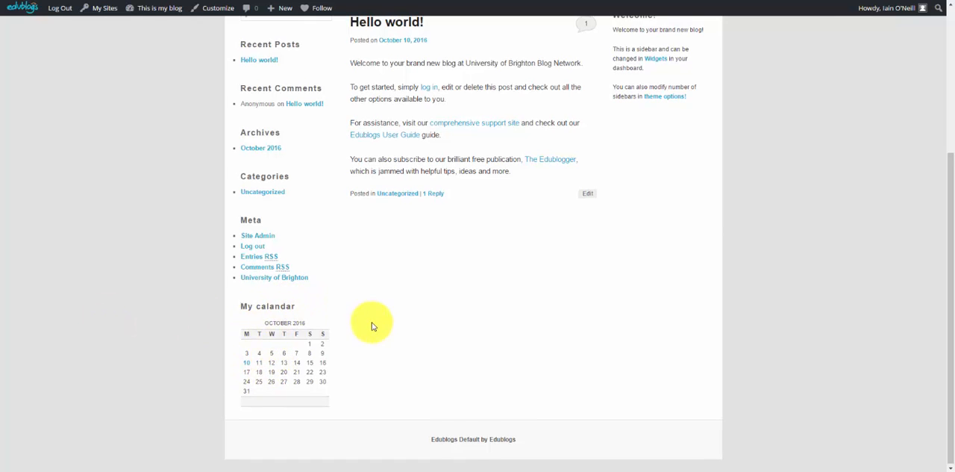
{"action": "scroll", "coordinate": [377, 336], "scroll_direction": "up", "scroll_amount": 3}
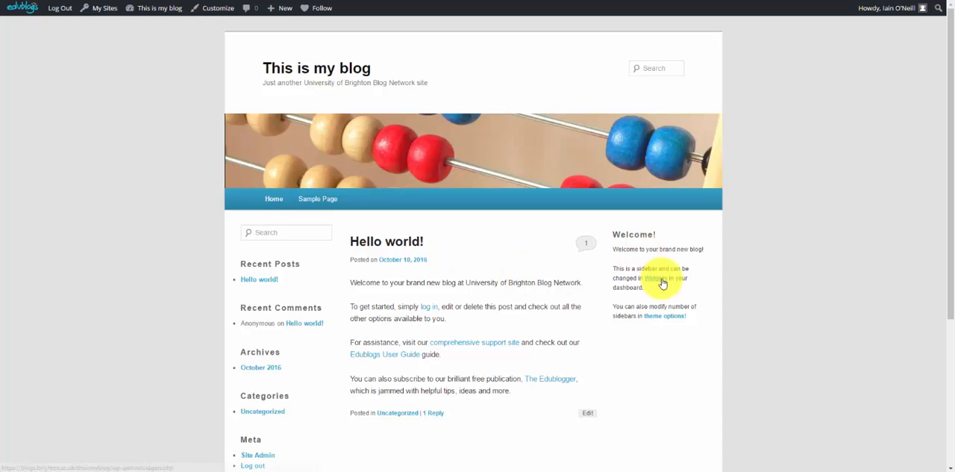
Reopen the widget settings, browse the available widgets and view the sidebar choices for the RSS widget
{"action": "left_click", "coordinate": [657, 278]}
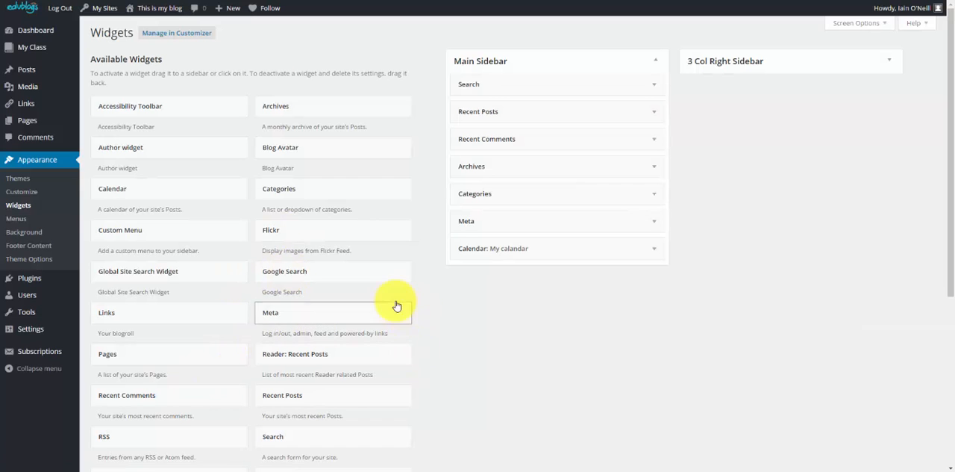
{"action": "scroll", "coordinate": [264, 286], "scroll_direction": "down", "scroll_amount": 2}
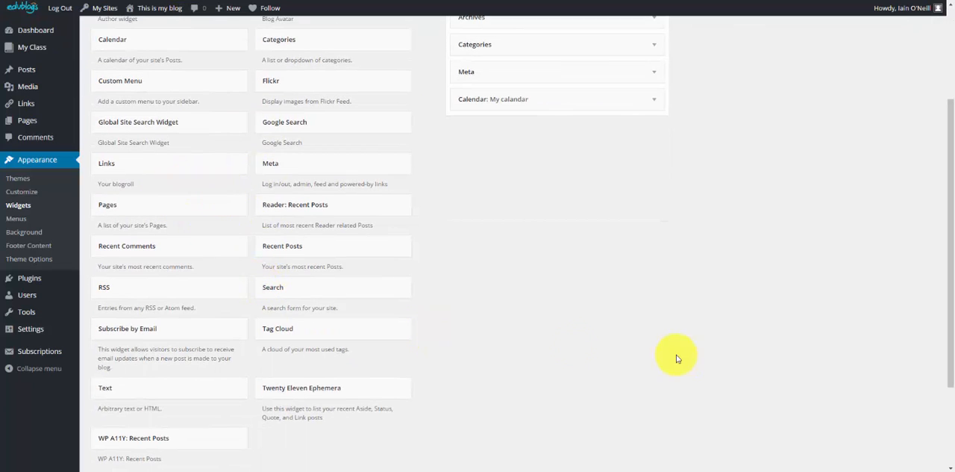
{"action": "scroll", "coordinate": [266, 196], "scroll_direction": "down", "scroll_amount": 1}
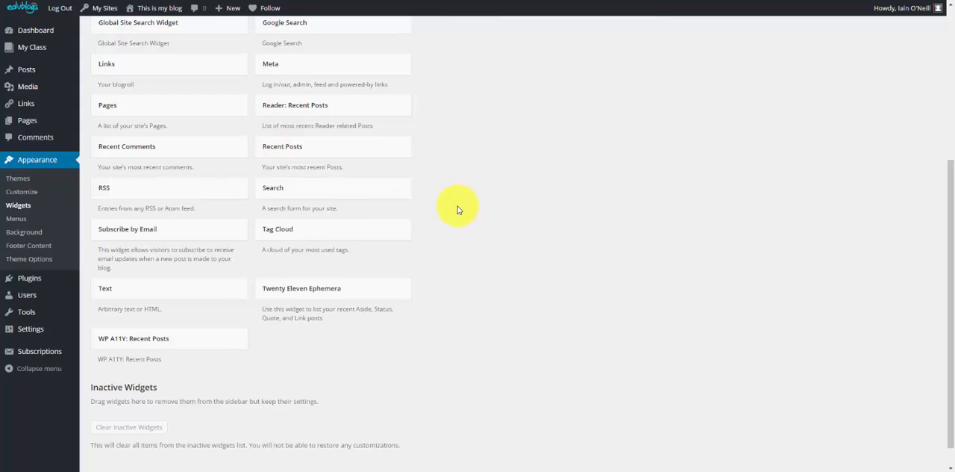
{"action": "scroll", "coordinate": [433, 228], "scroll_direction": "up", "scroll_amount": 3}
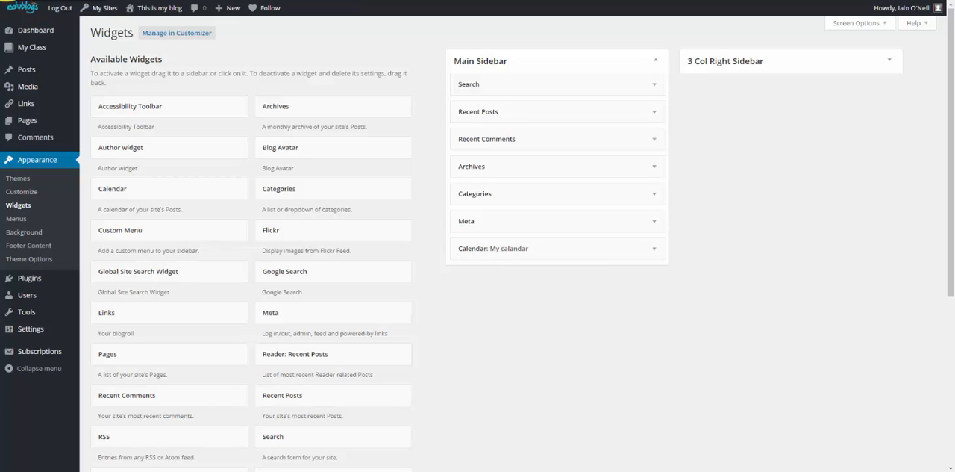
{"action": "scroll", "coordinate": [214, 314], "scroll_direction": "down", "scroll_amount": 1}
{"action": "left_click", "coordinate": [104, 387]}
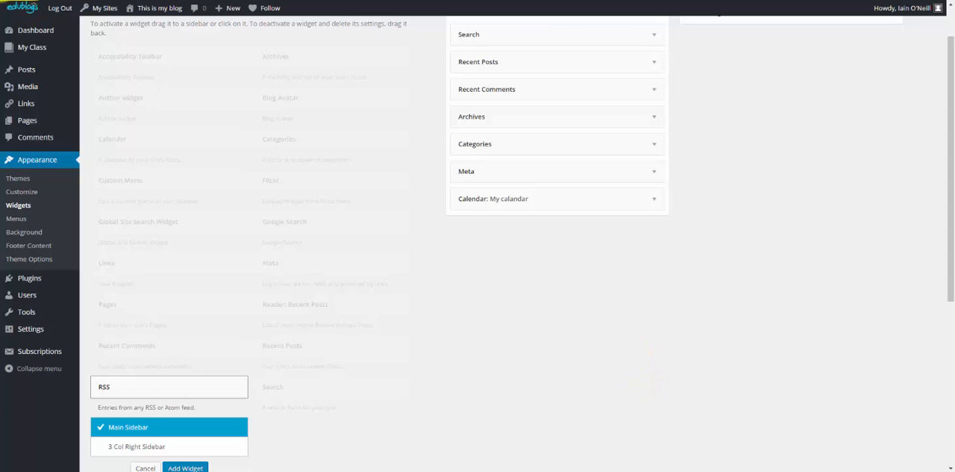
{"action": "mouse_move", "coordinate": [142, 10]}
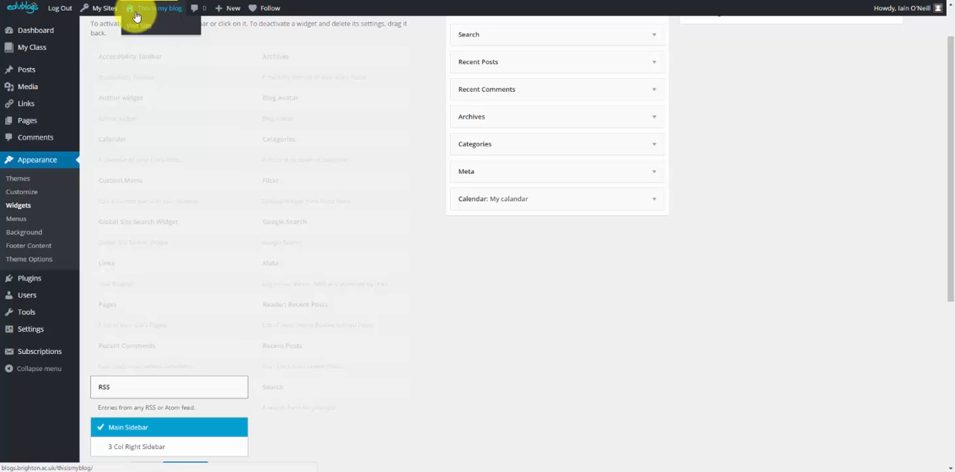
{"action": "mouse_move", "coordinate": [112, 11]}
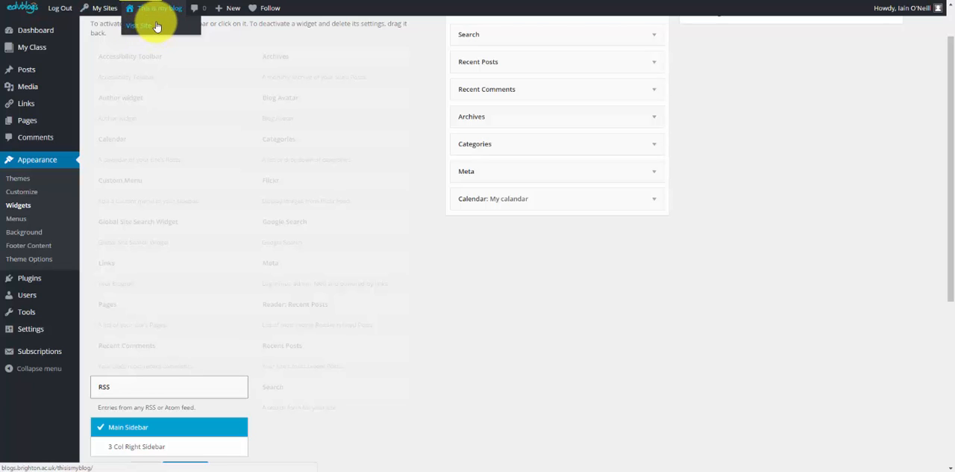
Save Content on right as the default layout in the theme options and check the result on the blog
{"action": "left_click", "coordinate": [134, 34]}
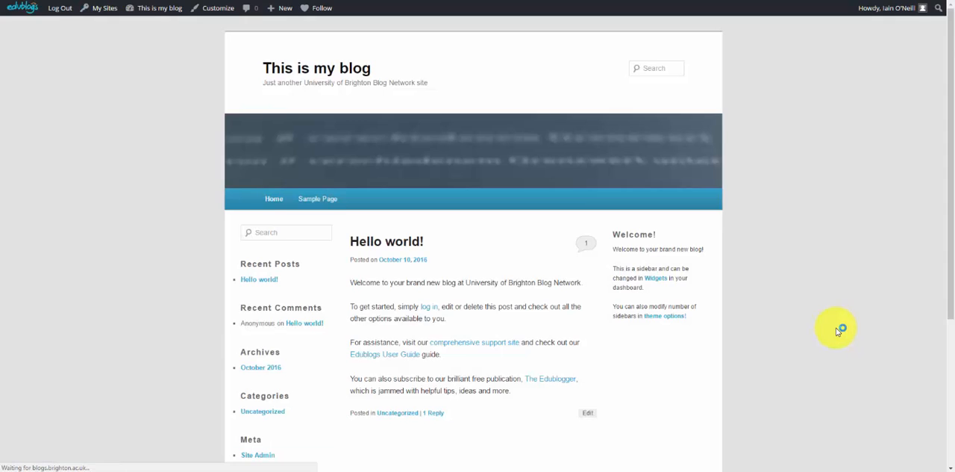
{"action": "left_click", "coordinate": [677, 319]}
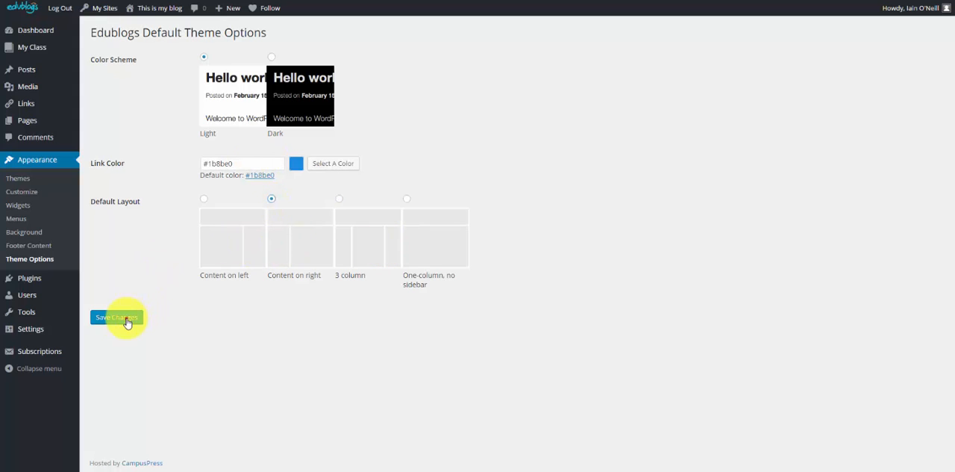
{"action": "left_click", "coordinate": [124, 318]}
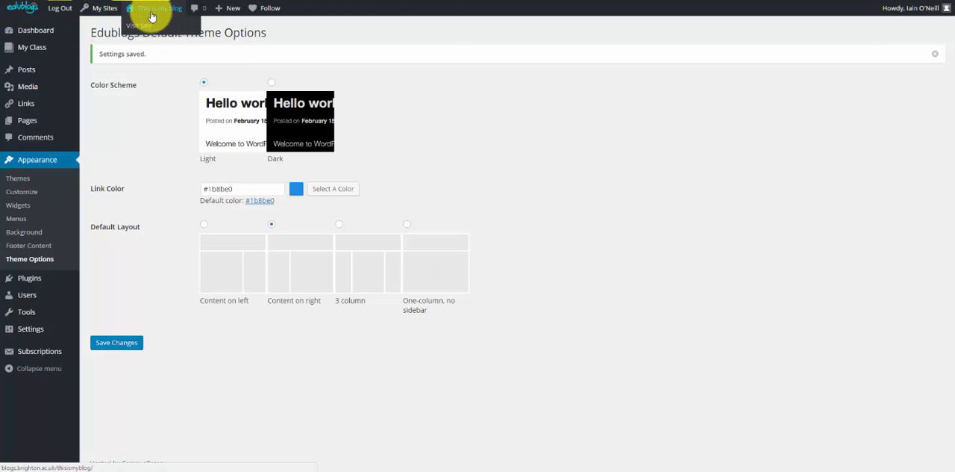
{"action": "left_click", "coordinate": [152, 22]}
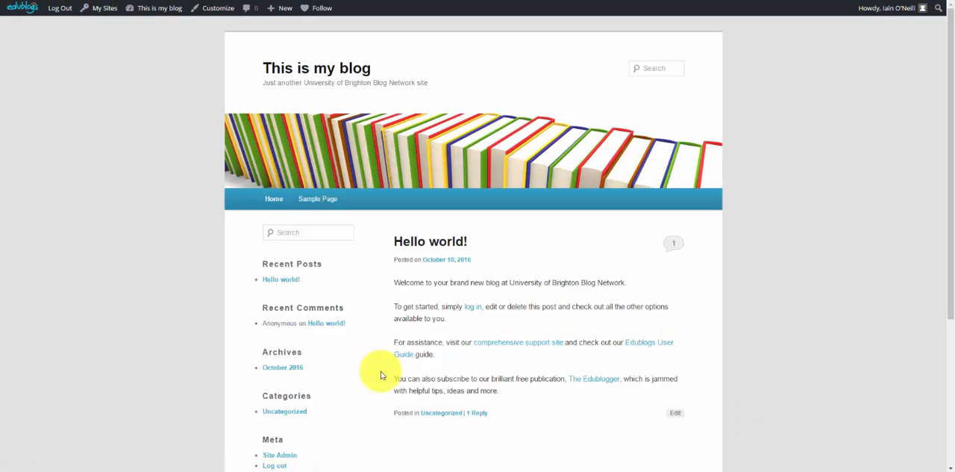
{"action": "scroll", "coordinate": [591, 260], "scroll_direction": "down", "scroll_amount": 2}
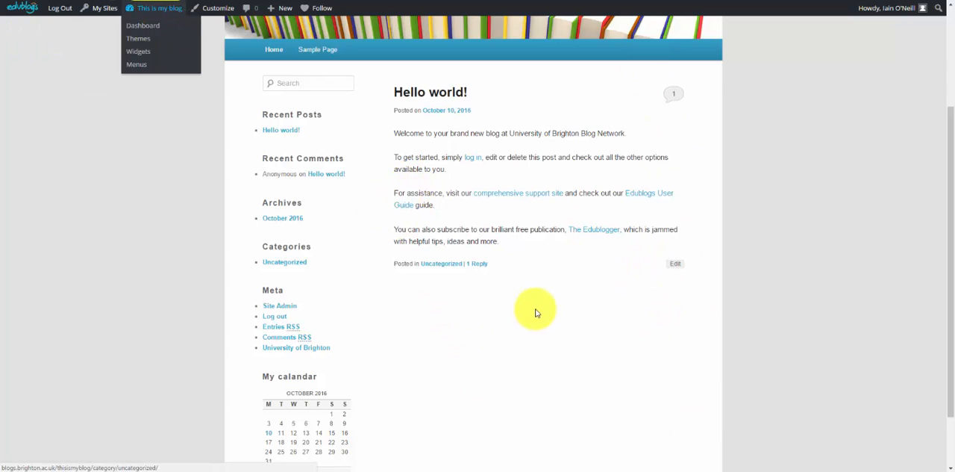
Open the blog's themes and browse through the list of available themes
{"action": "scroll", "coordinate": [537, 312], "scroll_direction": "up", "scroll_amount": 2}
{"action": "mouse_move", "coordinate": [166, 14]}
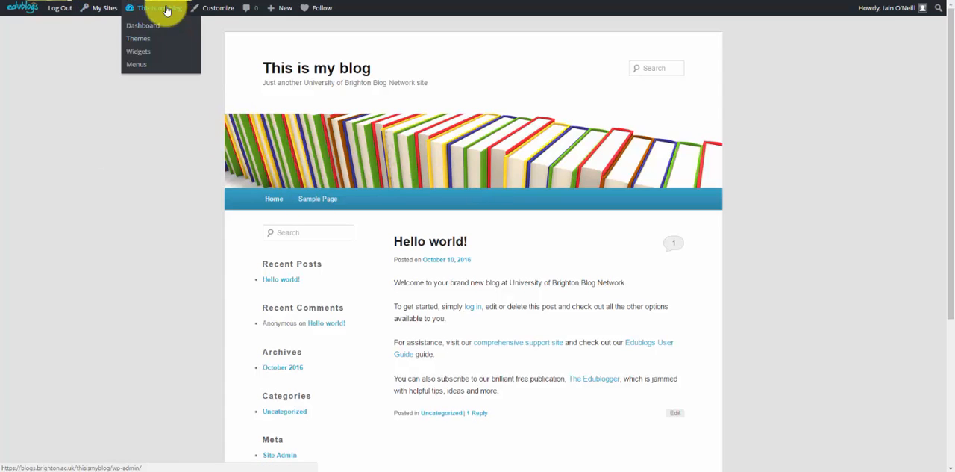
{"action": "left_click", "coordinate": [146, 44]}
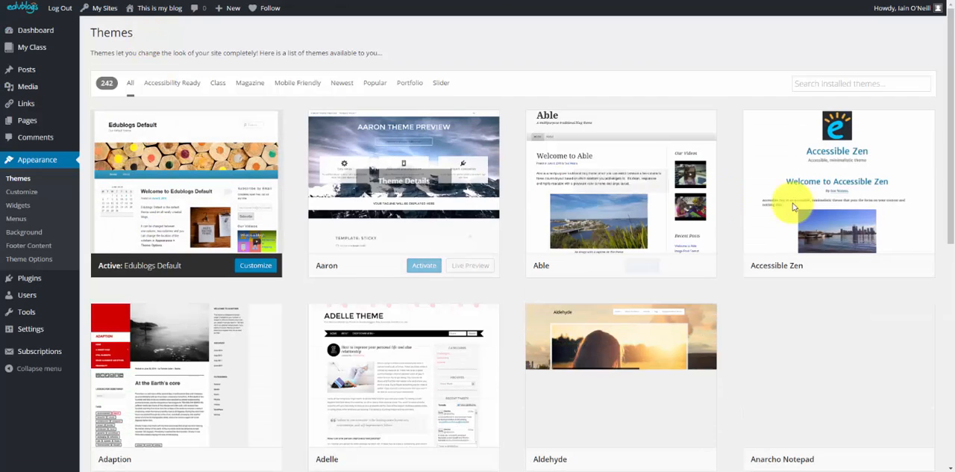
{"action": "scroll", "coordinate": [815, 258], "scroll_direction": "down", "scroll_amount": 10}
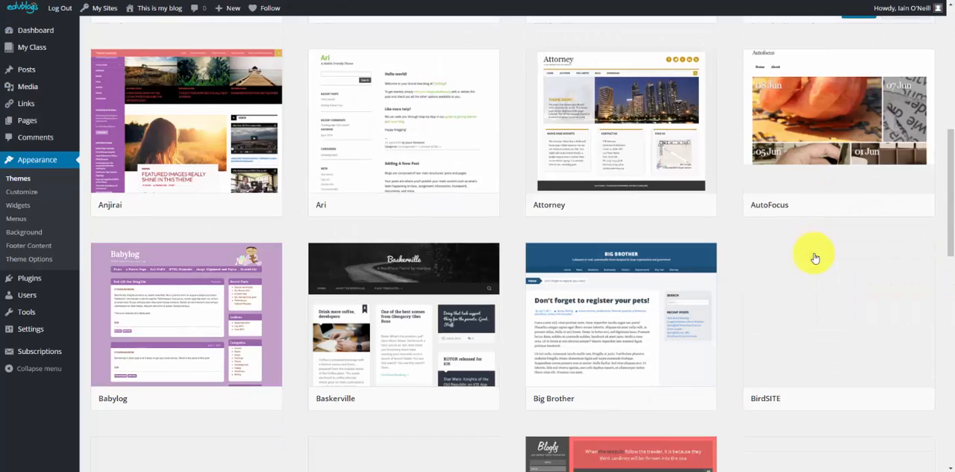
{"action": "scroll", "coordinate": [815, 257], "scroll_direction": "down", "scroll_amount": 4}
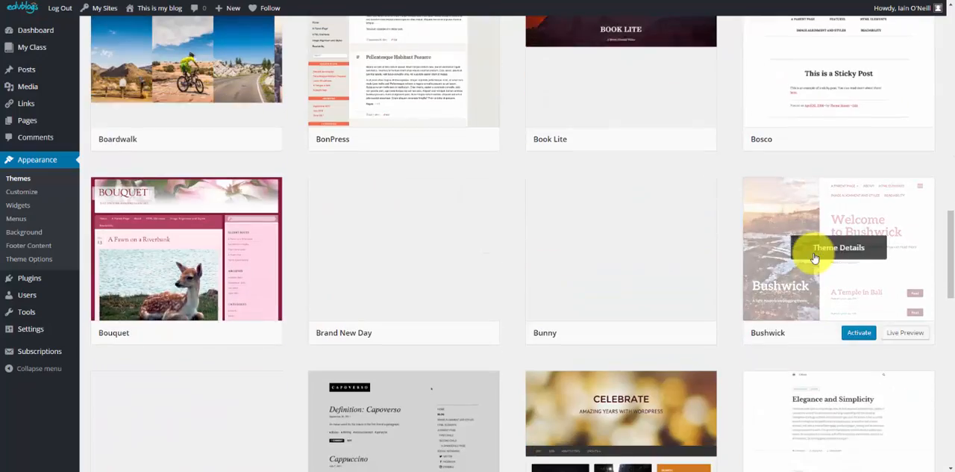
{"action": "scroll", "coordinate": [814, 246], "scroll_direction": "up", "scroll_amount": 5}
{"action": "scroll", "coordinate": [806, 258], "scroll_direction": "up", "scroll_amount": 8}
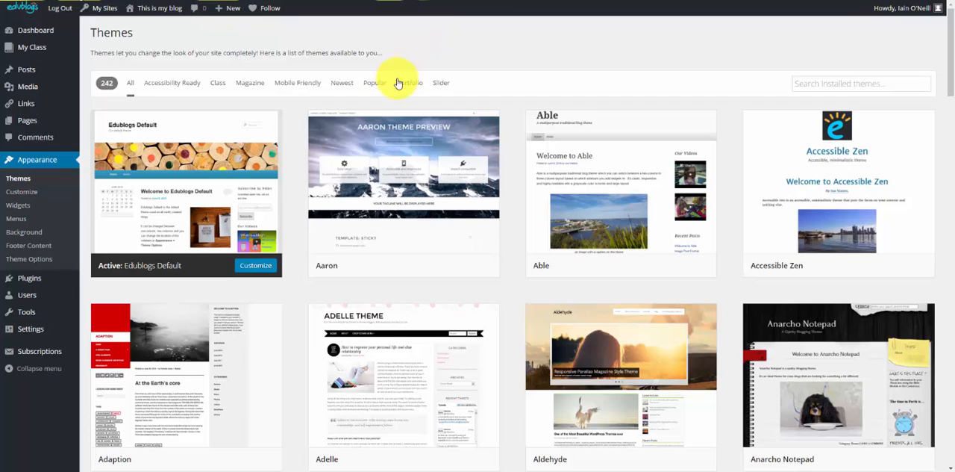
Filter the themes to Popular, preview Brand New Day live on the blog, and save and activate it
{"action": "left_click", "coordinate": [375, 86]}
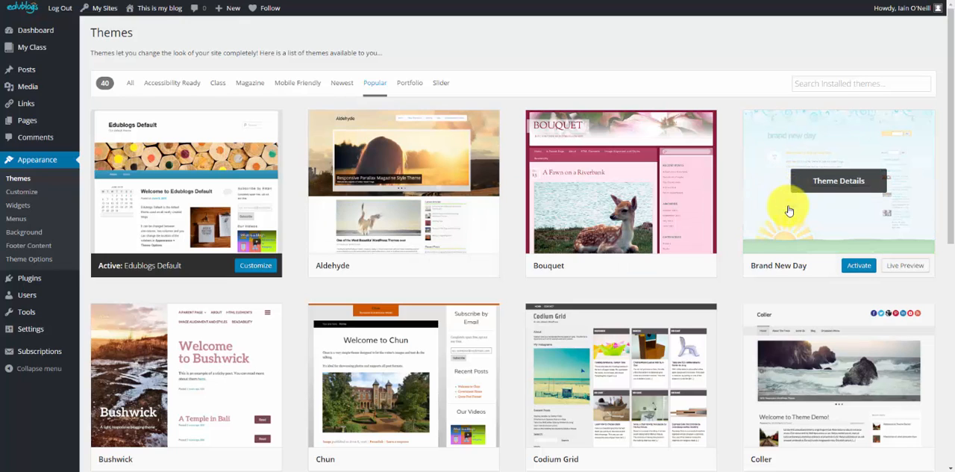
{"action": "left_click", "coordinate": [863, 241]}
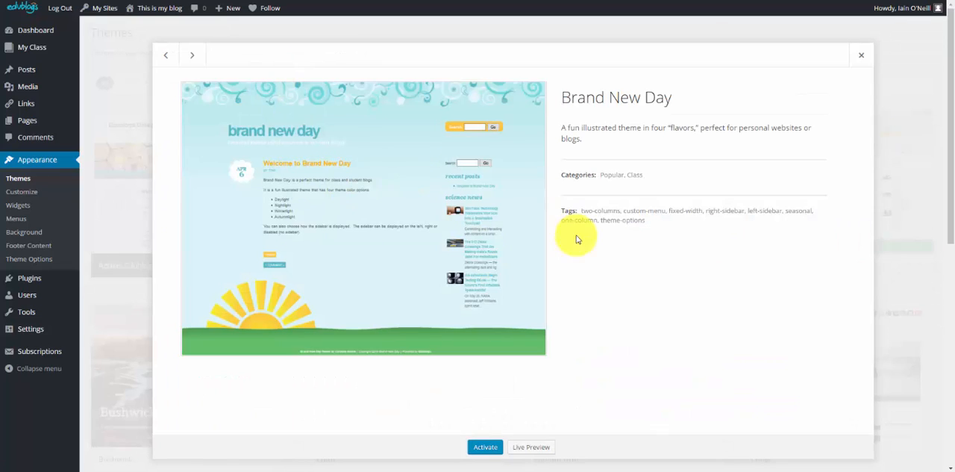
{"action": "left_click", "coordinate": [531, 446]}
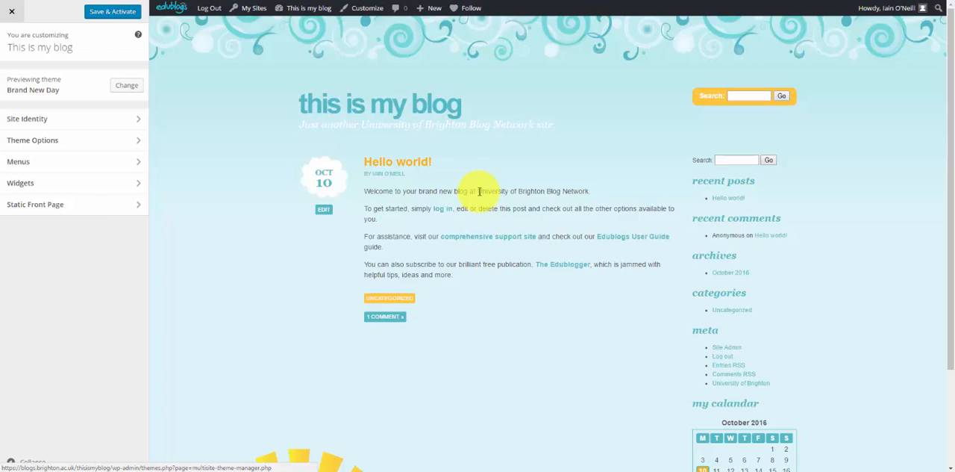
{"action": "left_click", "coordinate": [126, 11]}
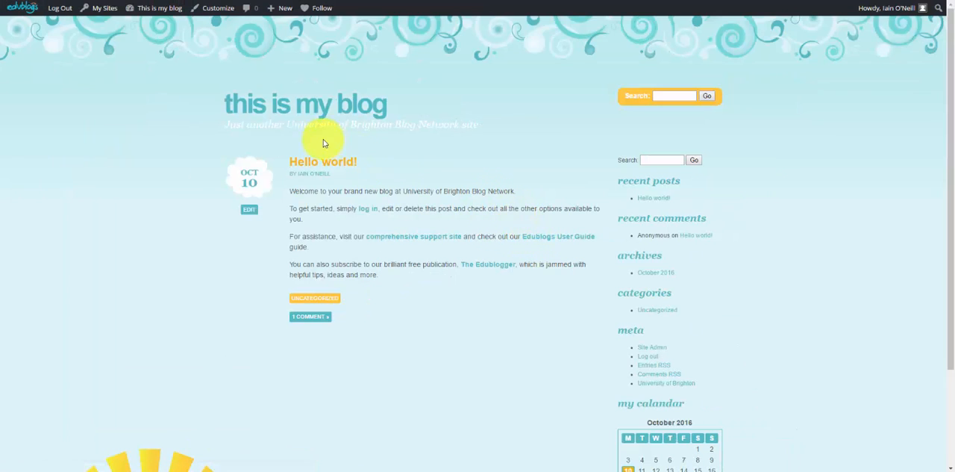
Go to the dashboard of This is my blog and start a new post
{"action": "mouse_move", "coordinate": [179, 10]}
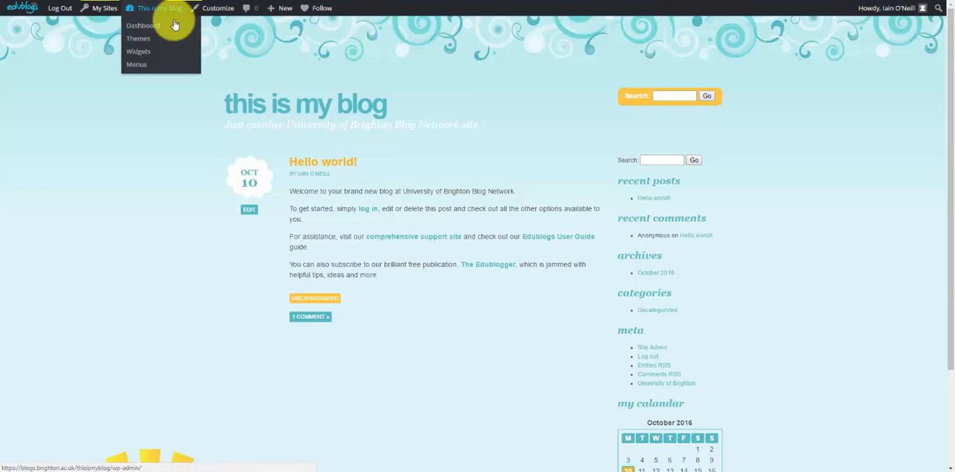
{"action": "mouse_move", "coordinate": [21, 11]}
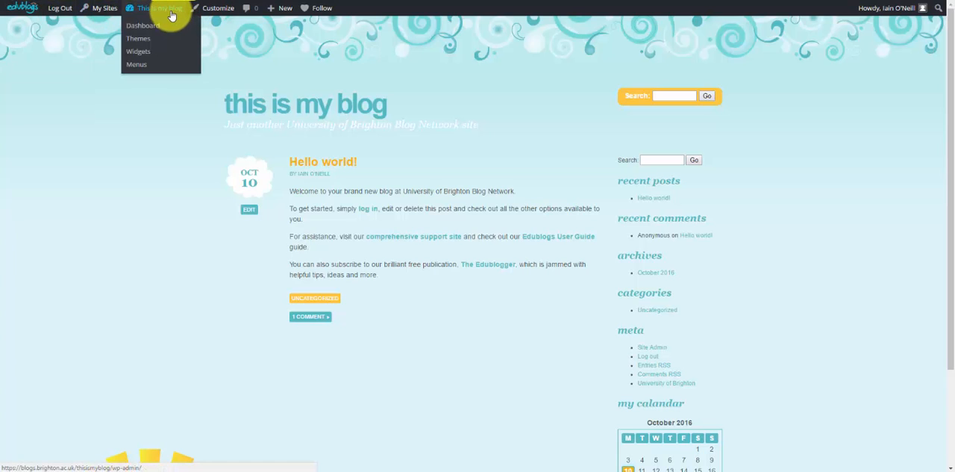
{"action": "mouse_move", "coordinate": [97, 11]}
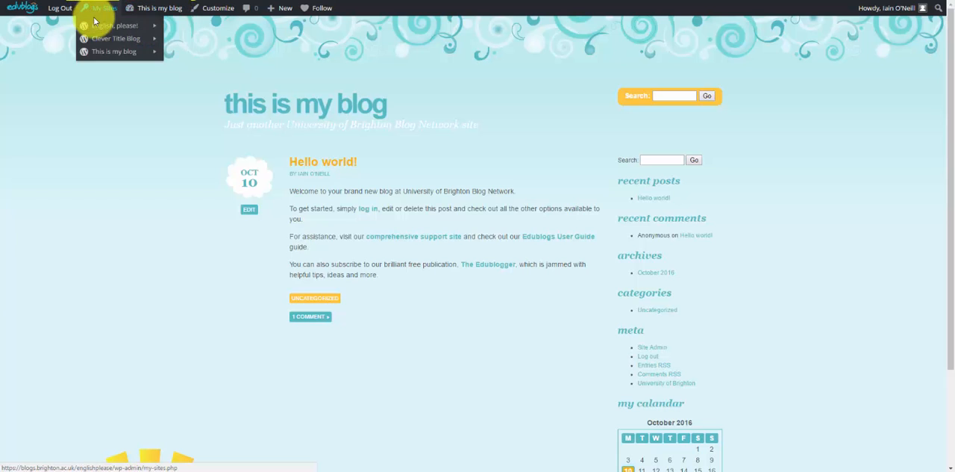
{"action": "mouse_move", "coordinate": [96, 30]}
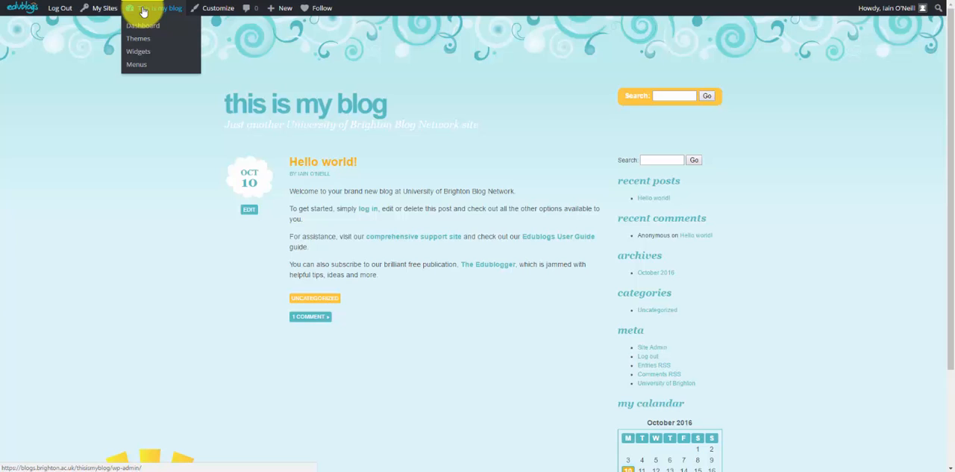
{"action": "mouse_move", "coordinate": [116, 42]}
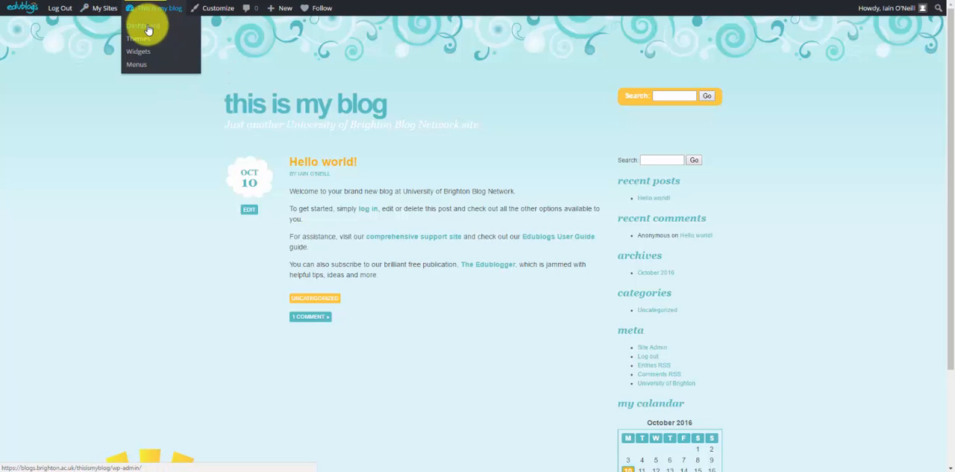
{"action": "left_click", "coordinate": [148, 28]}
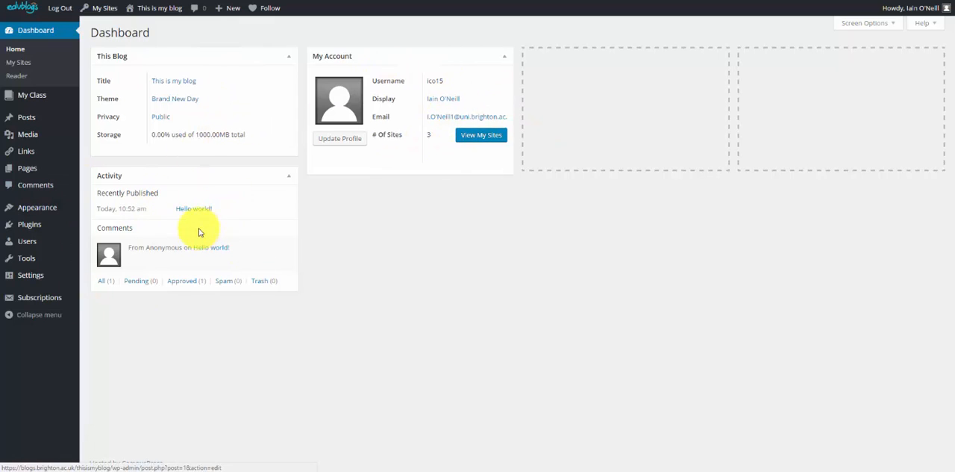
{"action": "mouse_move", "coordinate": [181, 250]}
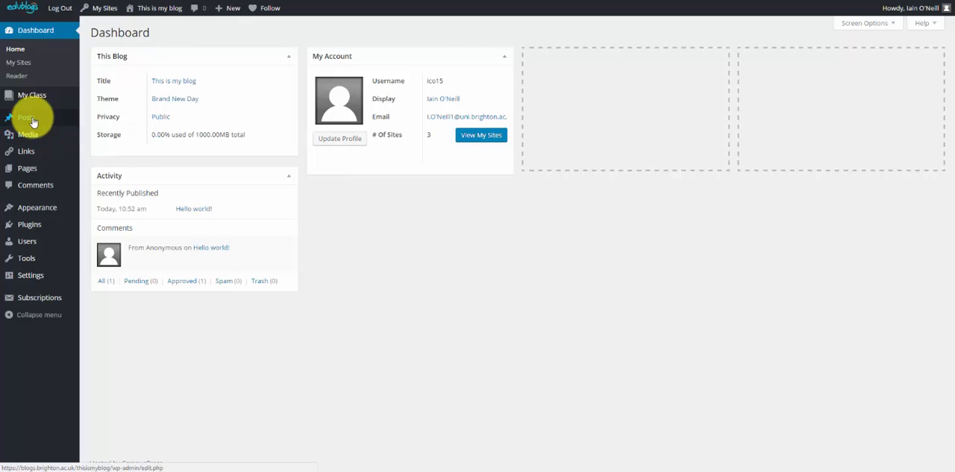
{"action": "mouse_move", "coordinate": [32, 120]}
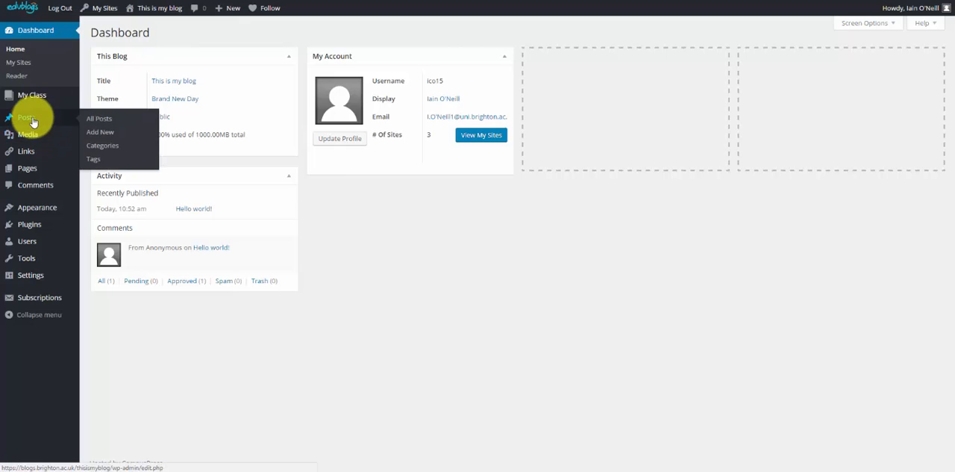
{"action": "left_click", "coordinate": [114, 136]}
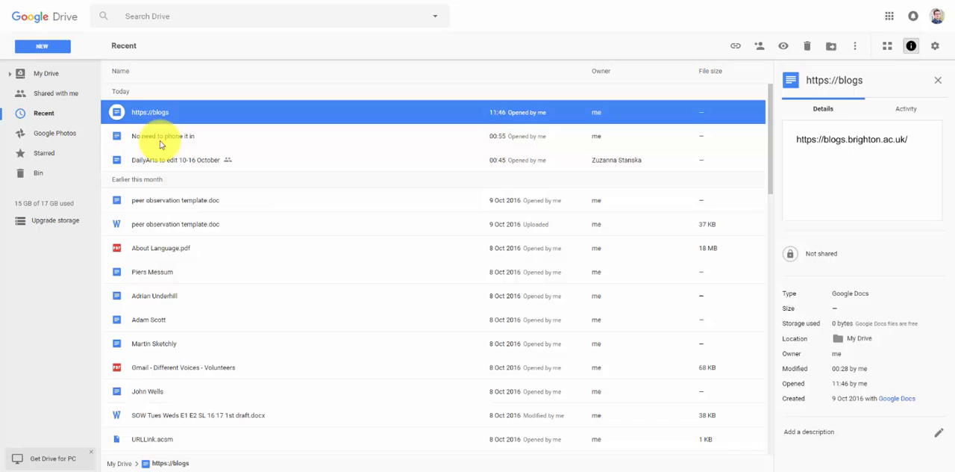
Switch to Google Drive and open the document No need to phone it in
{"action": "left_click", "coordinate": [162, 139]}
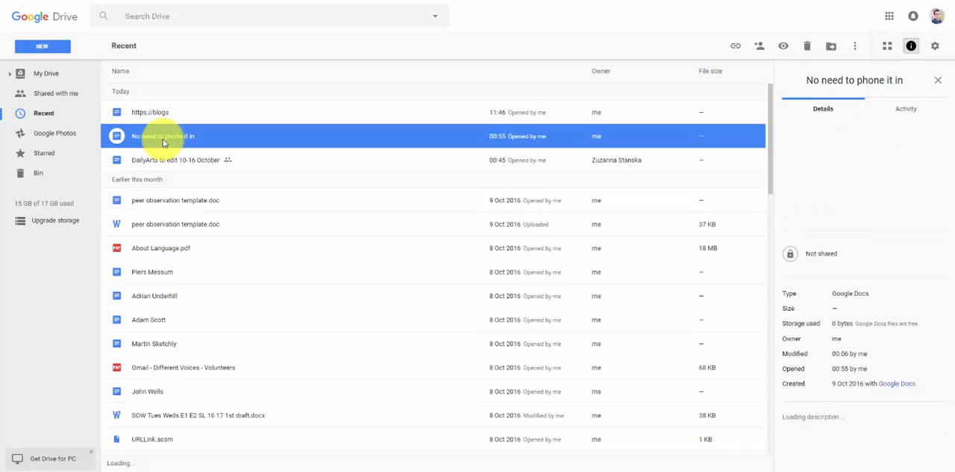
{"action": "double_click", "coordinate": [161, 139]}
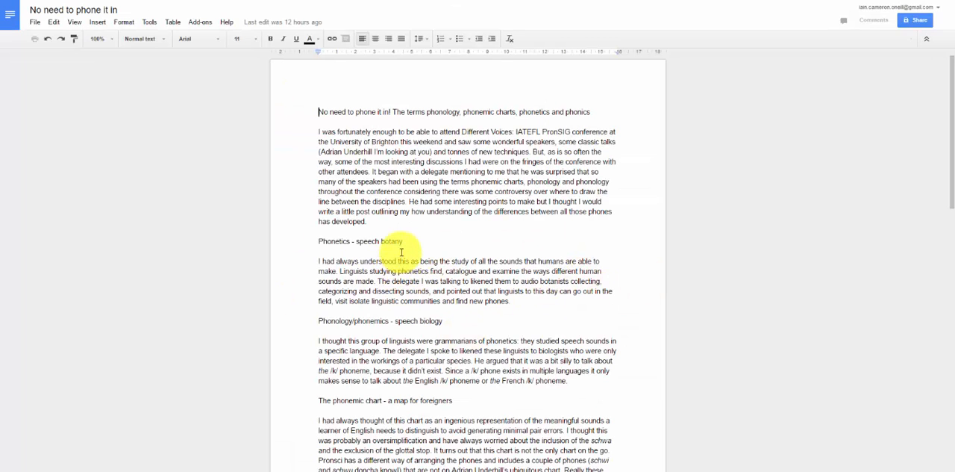
{"action": "left_click_drag", "start_coordinate": [307, 112], "coordinate": [561, 323]}
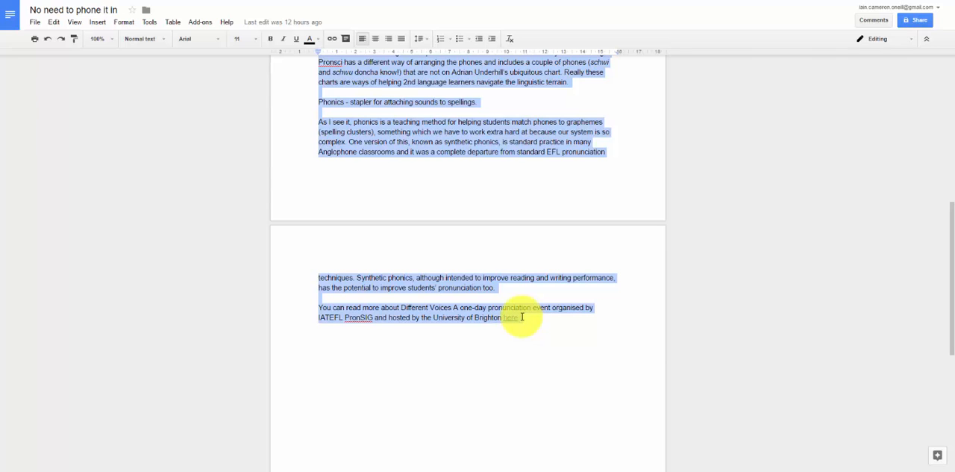
{"action": "scroll", "coordinate": [556, 342], "scroll_direction": "up", "scroll_amount": 15}
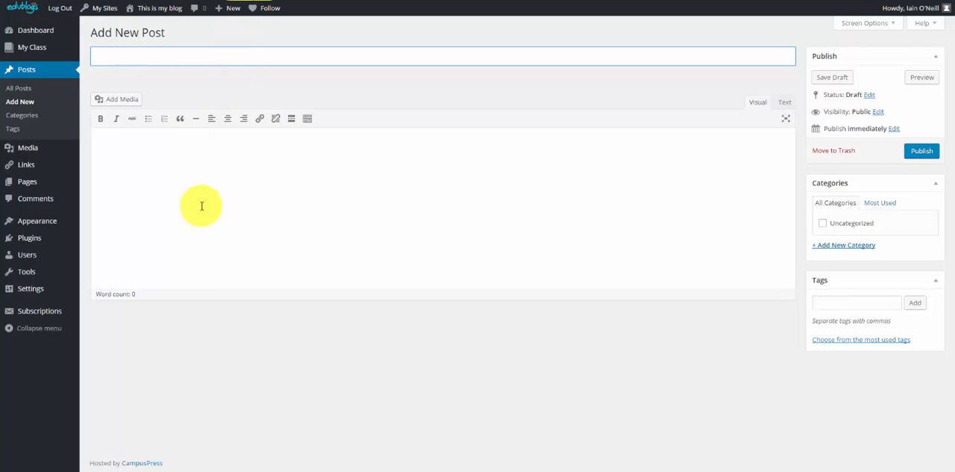
{"action": "left_click", "coordinate": [215, 163]}
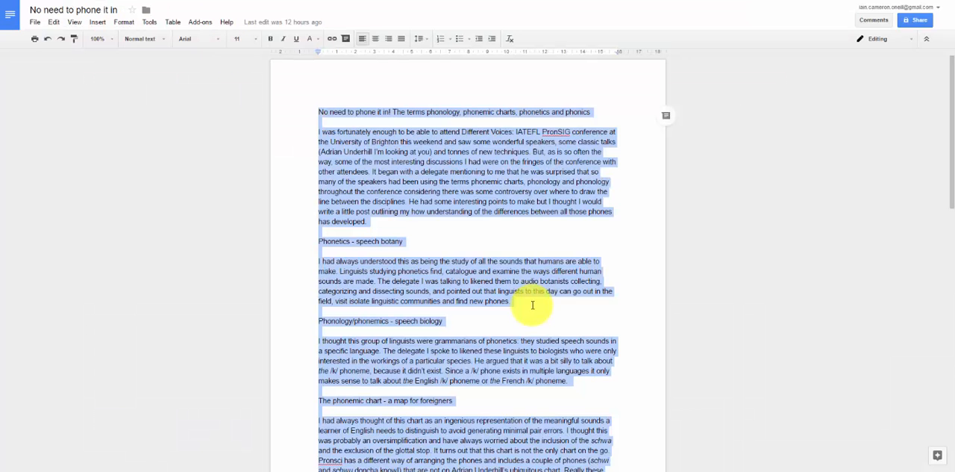
Copy the document's heading line from Google Docs and paste it as the title of the new blog post
{"action": "left_click", "coordinate": [362, 121]}
{"action": "left_click_drag", "start_coordinate": [351, 114], "coordinate": [627, 115]}
{"action": "key", "text": "ctrl+c"}
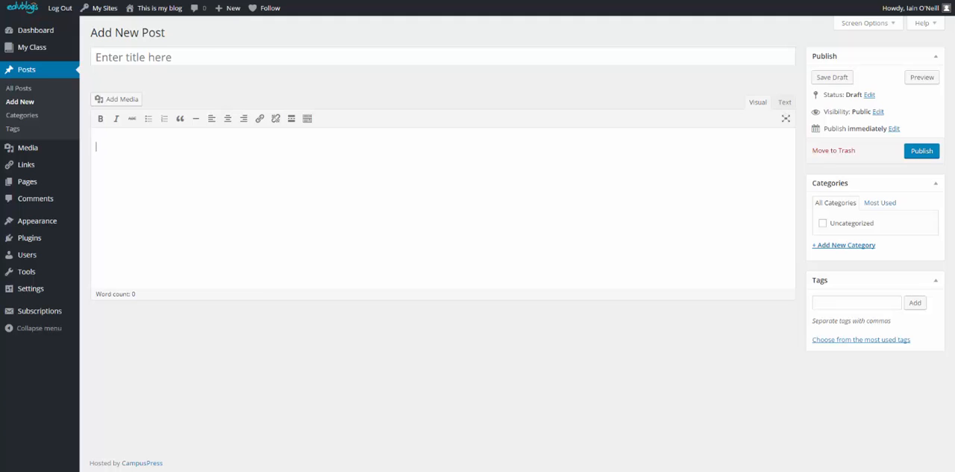
{"action": "left_click", "coordinate": [193, 49]}
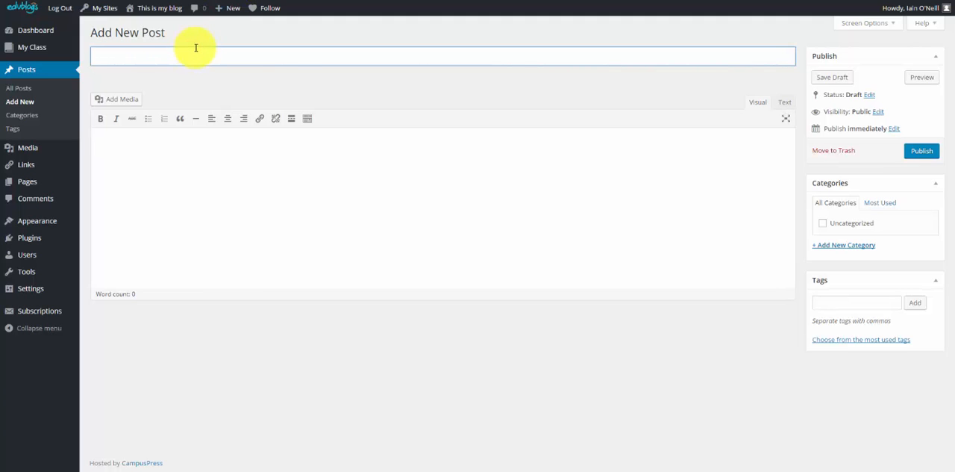
{"action": "key", "text": "ctrl+v"}
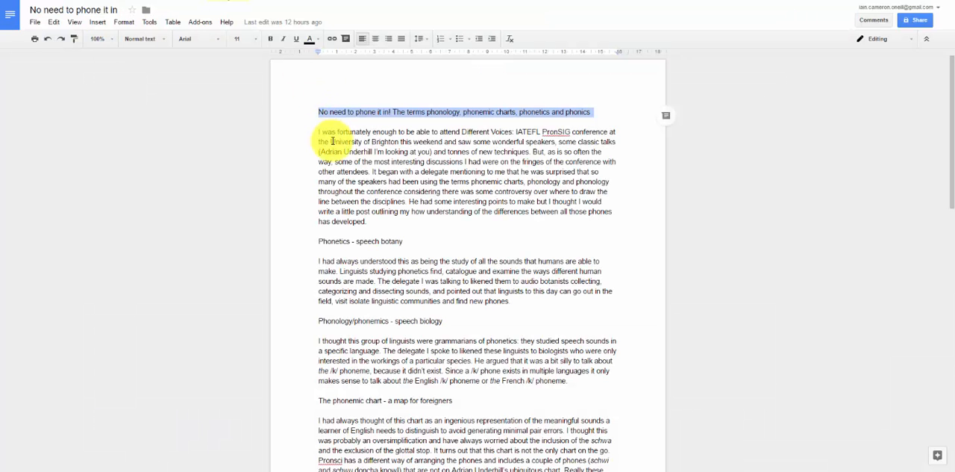
Copy all the document text below the heading line and paste it into the body of the blog post
{"action": "left_click_drag", "start_coordinate": [309, 125], "coordinate": [507, 377]}
{"action": "key", "text": "ctrl+c"}
{"action": "scroll", "coordinate": [475, 310], "scroll_direction": "down", "scroll_amount": 5}
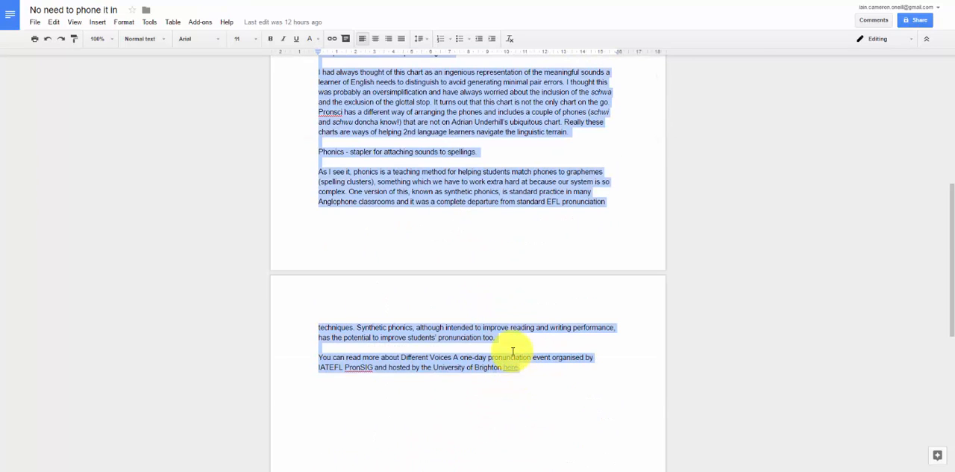
{"action": "left_click", "coordinate": [255, 1]}
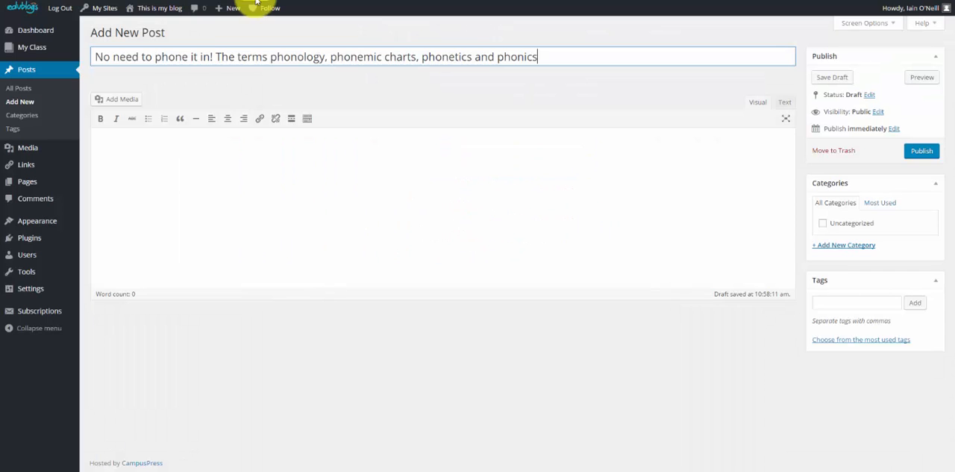
{"action": "left_click", "coordinate": [241, 190]}
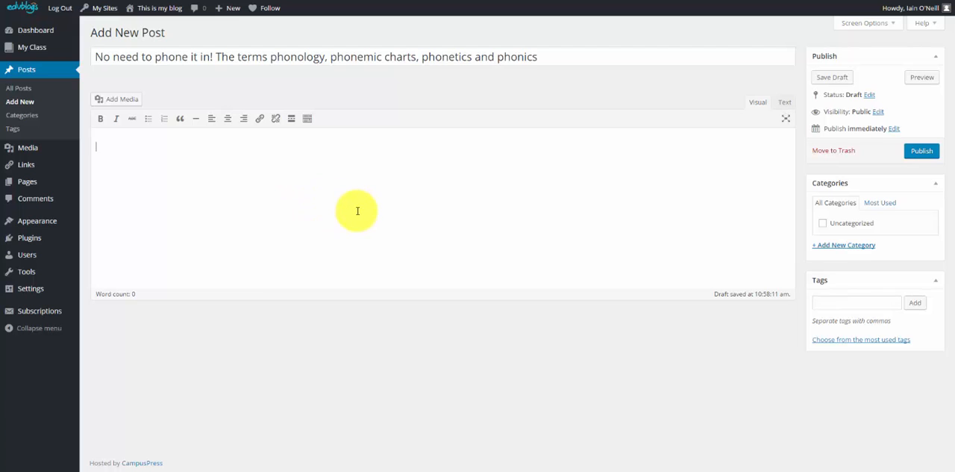
{"action": "key", "text": "ctrl+v"}
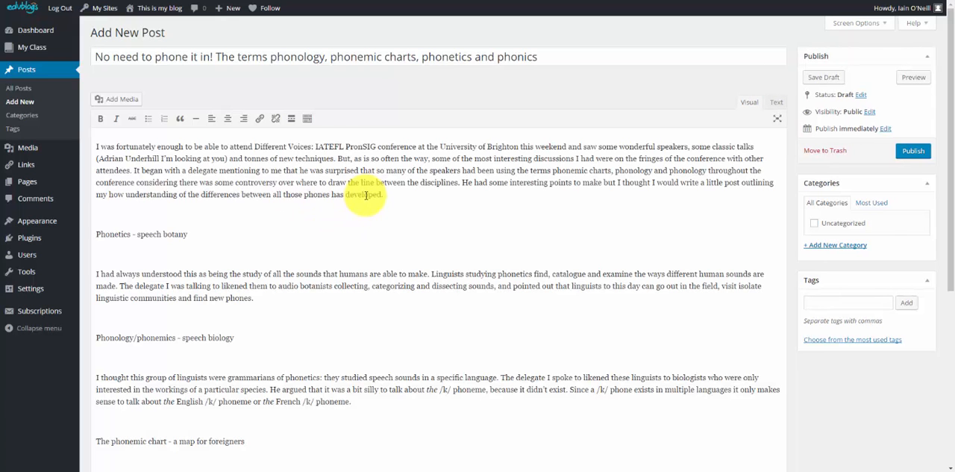
Remove the blank lines between paragraphs from the post's opening paragraph down to The phonemic chart heading
{"action": "left_click", "coordinate": [143, 211]}
{"action": "key", "text": "Delete"}
{"action": "left_click", "coordinate": [105, 231]}
{"action": "key", "text": "Delete"}
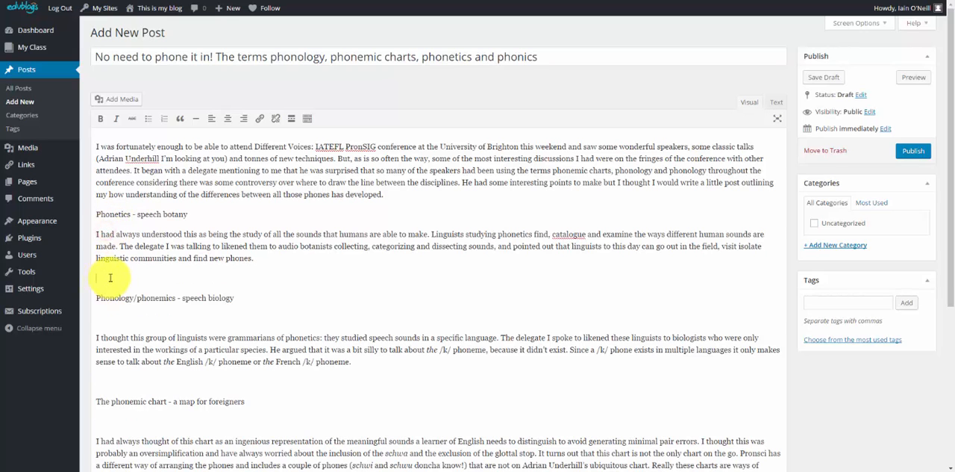
{"action": "left_click", "coordinate": [111, 277]}
{"action": "key", "text": "Delete"}
{"action": "left_click", "coordinate": [111, 297]}
{"action": "key", "text": "Delete"}
{"action": "left_click", "coordinate": [104, 340]}
{"action": "key", "text": "Delete"}
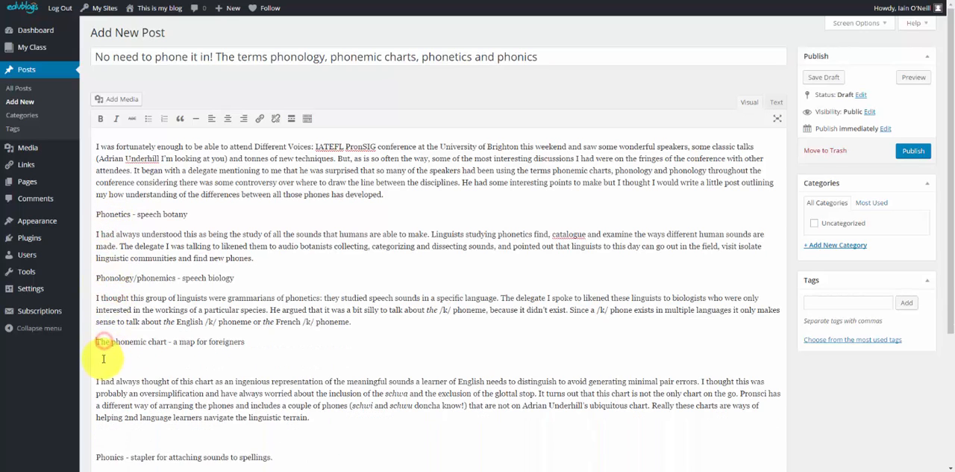
Remove the remaining blank lines from The phonemic chart heading to the closing paragraph, keeping the initial "A" of "As I see it"
{"action": "left_click", "coordinate": [102, 360]}
{"action": "key", "text": "Delete"}
{"action": "scroll", "coordinate": [102, 358], "scroll_direction": "down", "scroll_amount": 2}
{"action": "left_click", "coordinate": [119, 267]}
{"action": "key", "text": "Delete"}
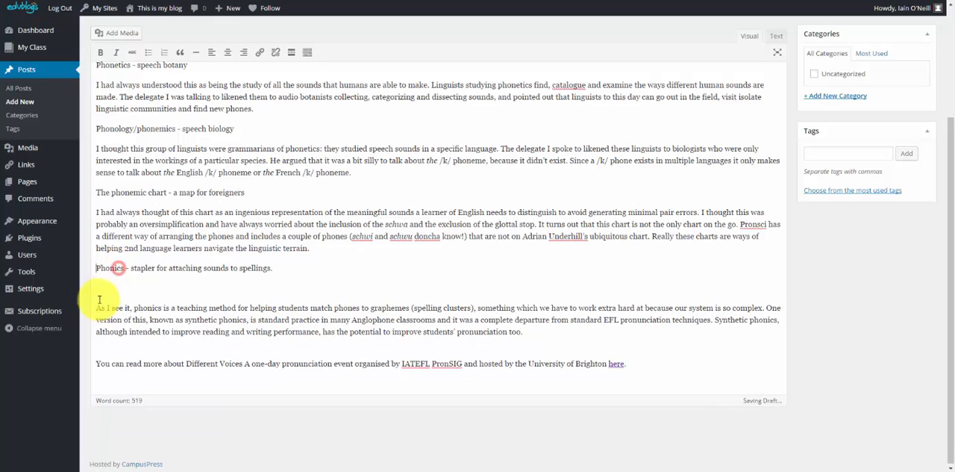
{"action": "left_click", "coordinate": [110, 286]}
{"action": "key", "text": "Delete"}
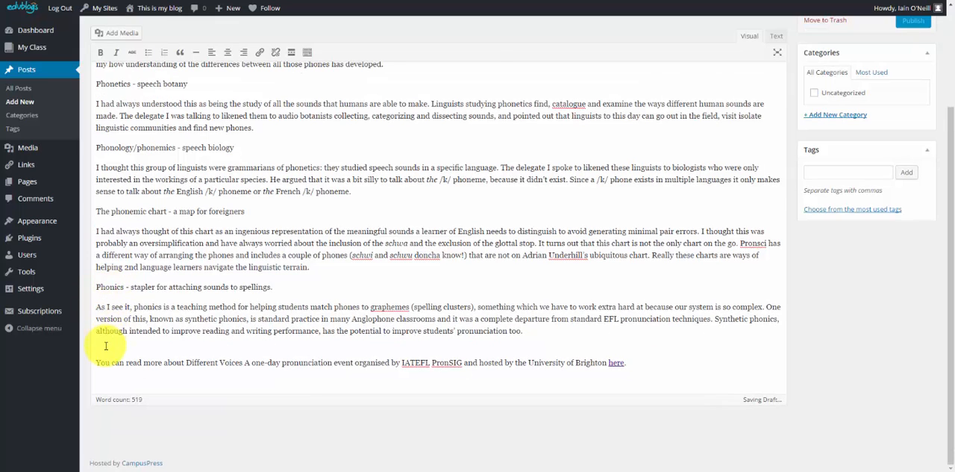
{"action": "key", "text": "Delete"}
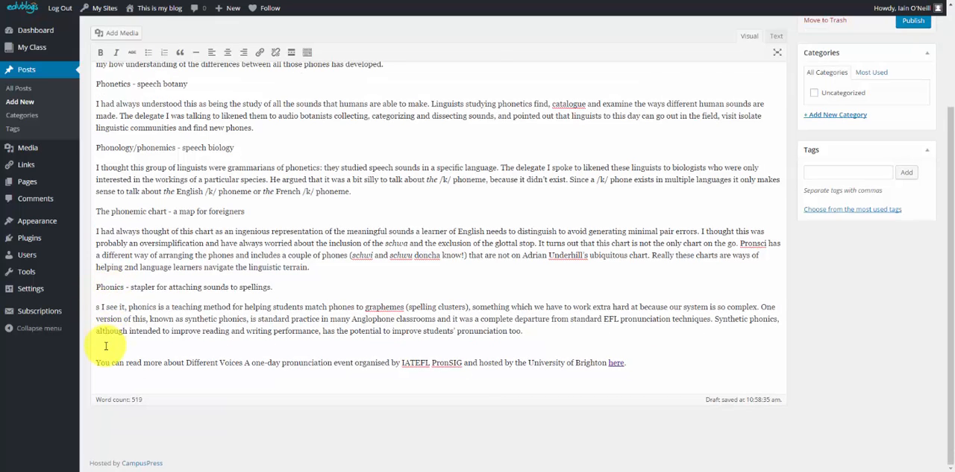
{"action": "type", "text": "A"}
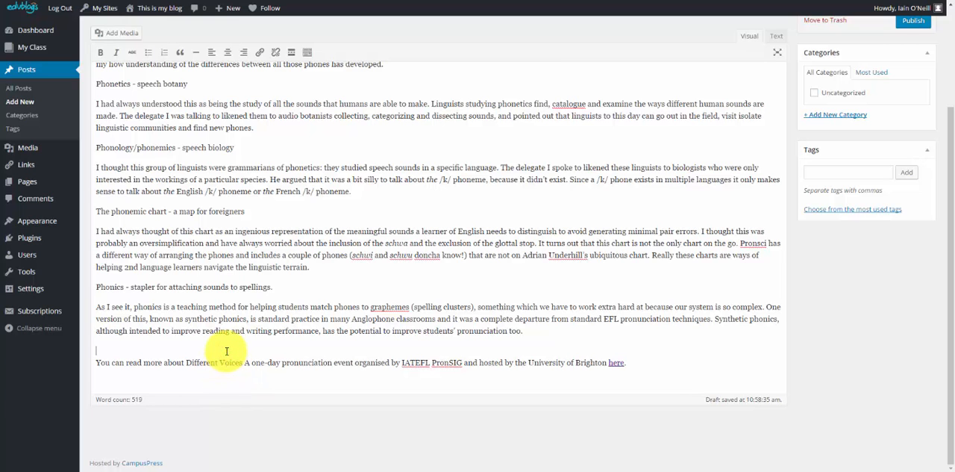
Make the four section headings bold: Phonetics, Phonology/phonemics, The phonemic chart and Phonics
{"action": "scroll", "coordinate": [221, 354], "scroll_direction": "up", "scroll_amount": 4}
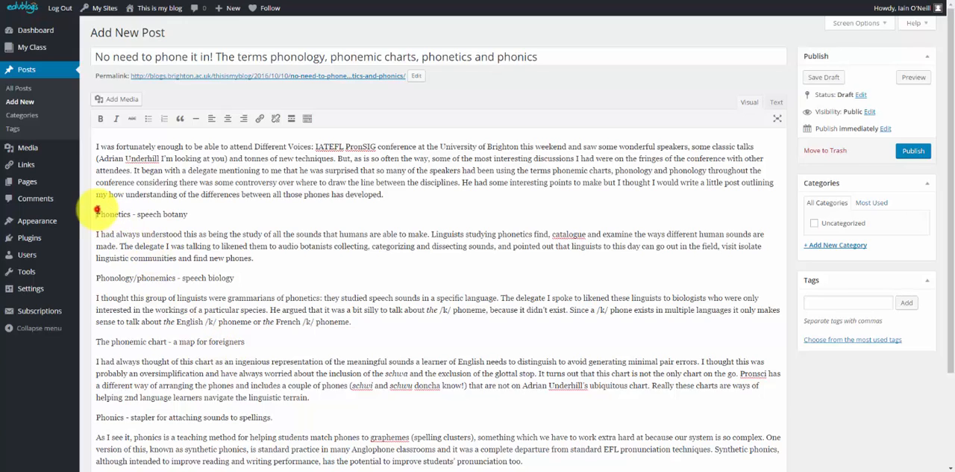
{"action": "left_click_drag", "start_coordinate": [96, 209], "coordinate": [199, 209]}
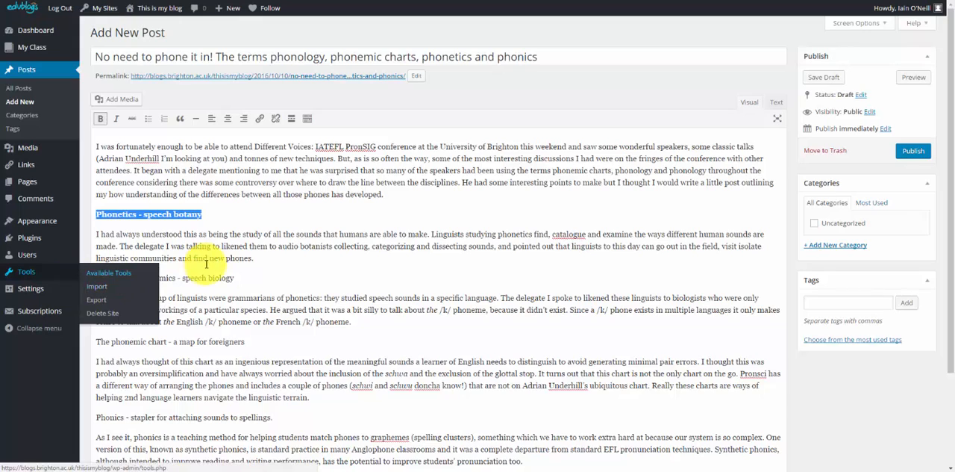
{"action": "left_click_drag", "start_coordinate": [275, 277], "coordinate": [75, 276]}
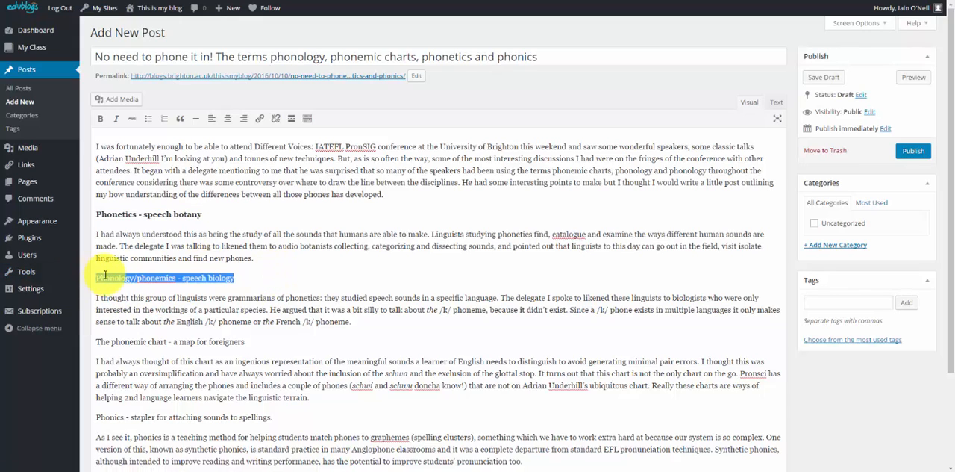
{"action": "key", "text": "ctrl+b"}
{"action": "left_click_drag", "start_coordinate": [97, 342], "coordinate": [287, 343]}
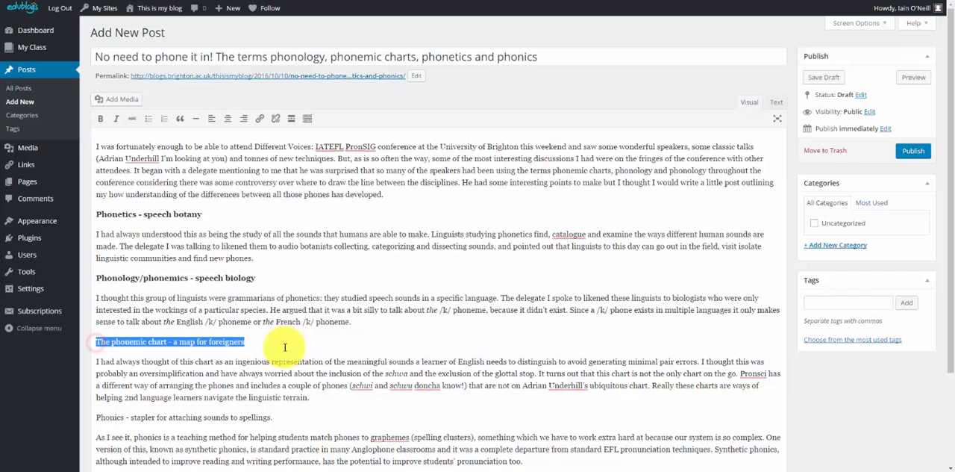
{"action": "left_click", "coordinate": [100, 119]}
{"action": "scroll", "coordinate": [194, 313], "scroll_direction": "down", "scroll_amount": 2}
{"action": "left_click", "coordinate": [139, 318]}
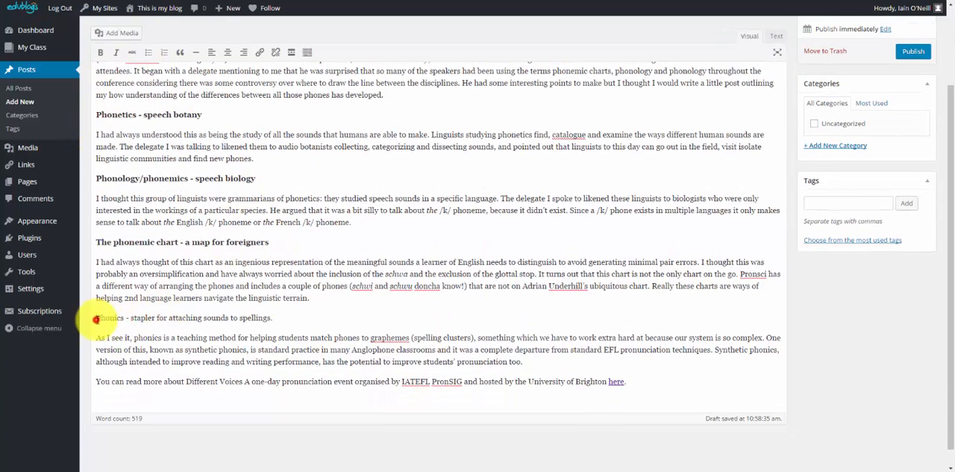
{"action": "left_click_drag", "start_coordinate": [95, 319], "coordinate": [316, 321]}
{"action": "key", "text": "ctrl+b"}
{"action": "scroll", "coordinate": [319, 318], "scroll_direction": "down", "scroll_amount": 1}
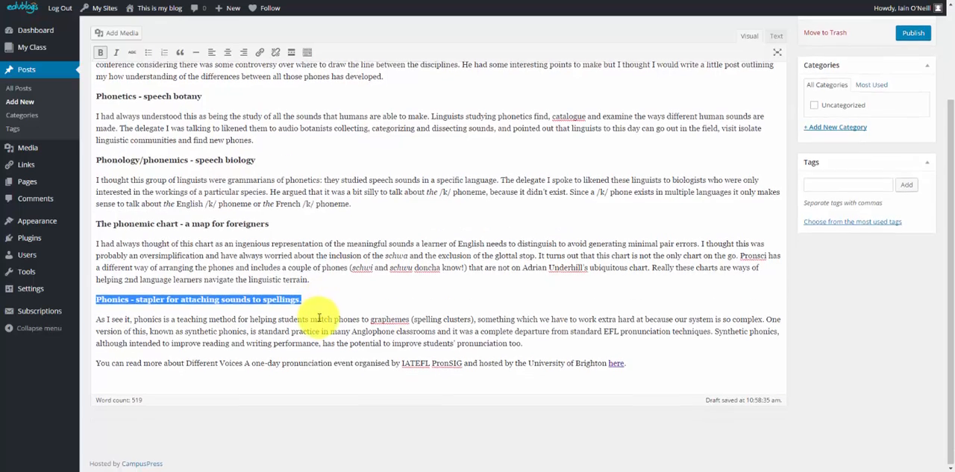
Check the link on the word "here" in the post's last line against the same link in the Google Docs document
{"action": "left_click", "coordinate": [663, 365]}
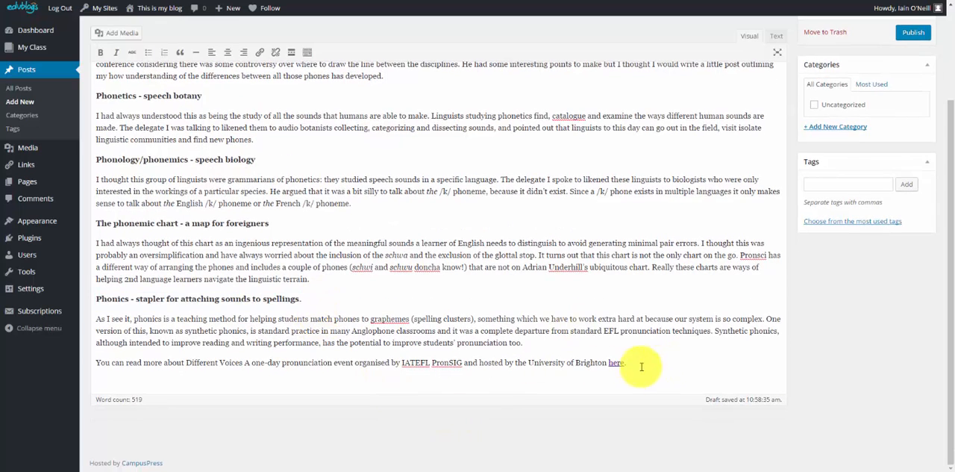
{"action": "left_click", "coordinate": [622, 362]}
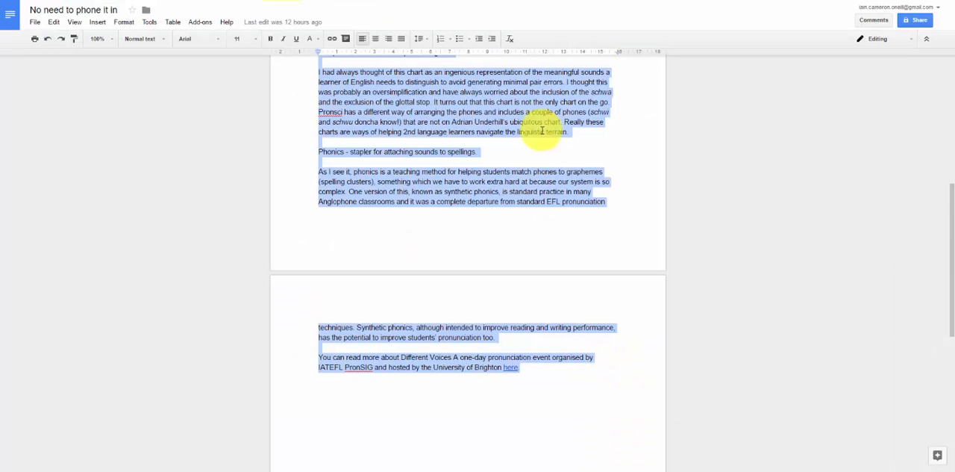
{"action": "left_click", "coordinate": [546, 363]}
{"action": "left_click", "coordinate": [505, 366]}
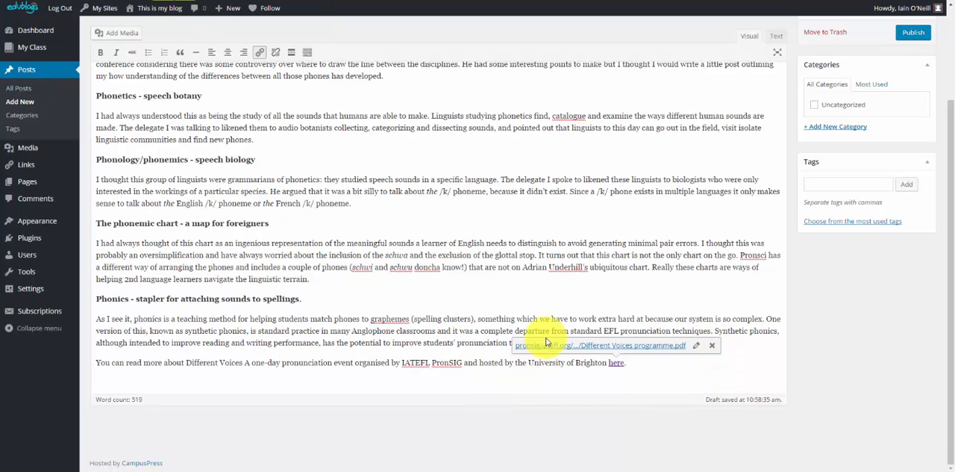
{"action": "left_click", "coordinate": [538, 316]}
Look through the post's options for adding media, including Insert from URL and Insert Embed Code, without inserting anything
{"action": "scroll", "coordinate": [526, 314], "scroll_direction": "up", "scroll_amount": 3}
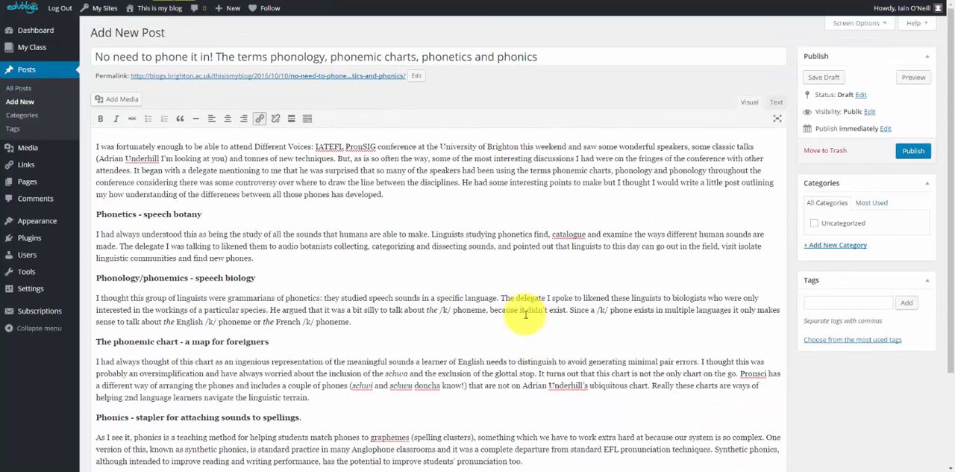
{"action": "left_click", "coordinate": [125, 103]}
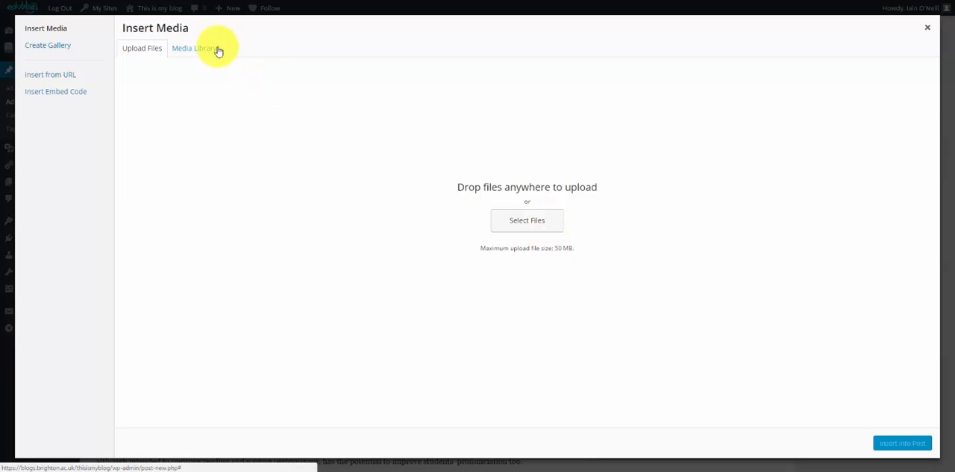
{"action": "left_click", "coordinate": [65, 77]}
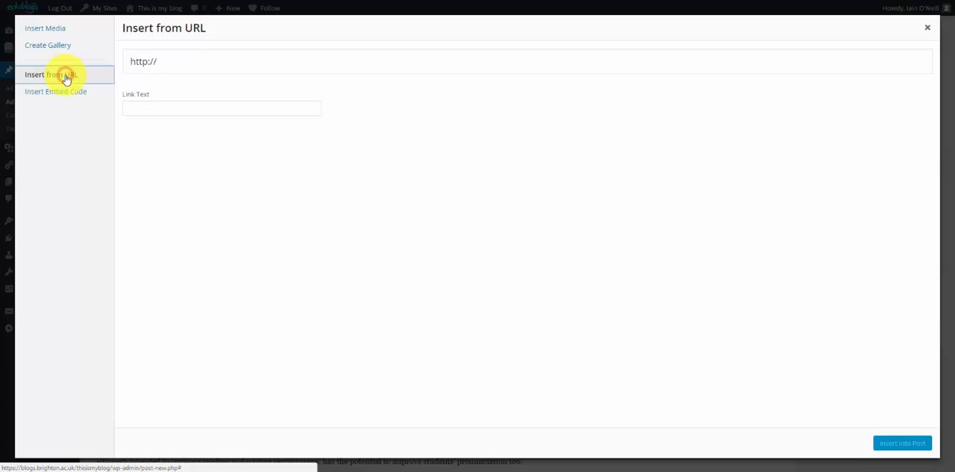
{"action": "left_click", "coordinate": [250, 58]}
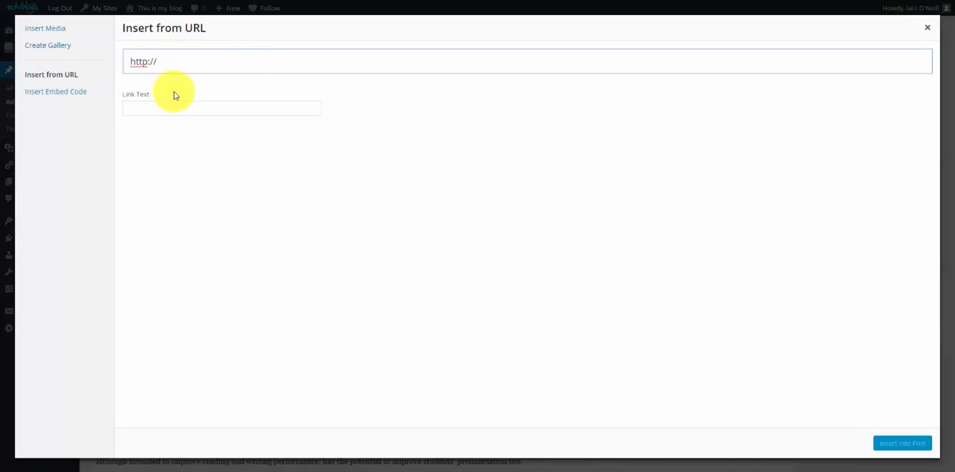
{"action": "left_click", "coordinate": [62, 92]}
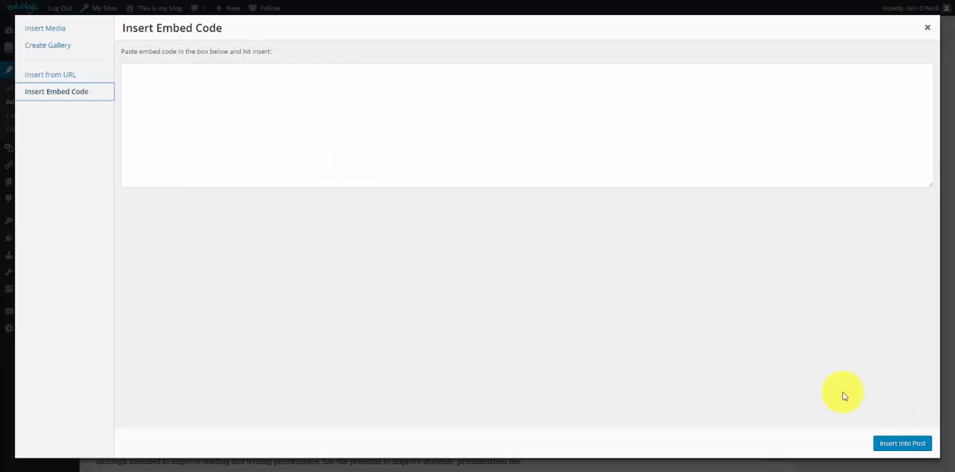
{"action": "left_click", "coordinate": [928, 27]}
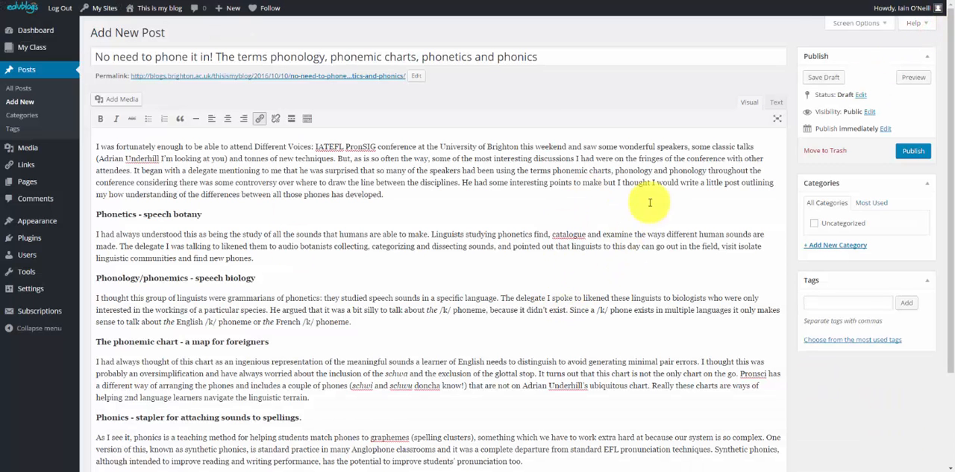
Preview the post on the blog, review its layout and return to the post editor
{"action": "left_click", "coordinate": [923, 78]}
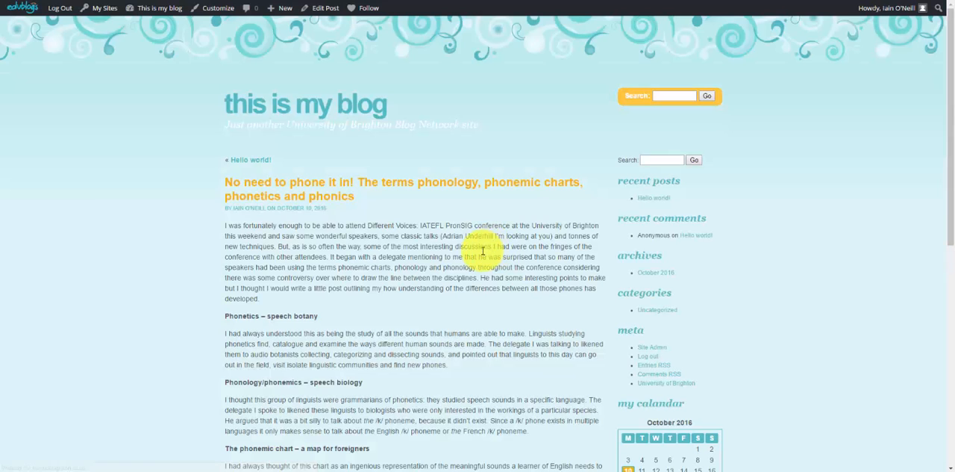
{"action": "scroll", "coordinate": [482, 255], "scroll_direction": "down", "scroll_amount": 5}
{"action": "scroll", "coordinate": [482, 254], "scroll_direction": "up", "scroll_amount": 5}
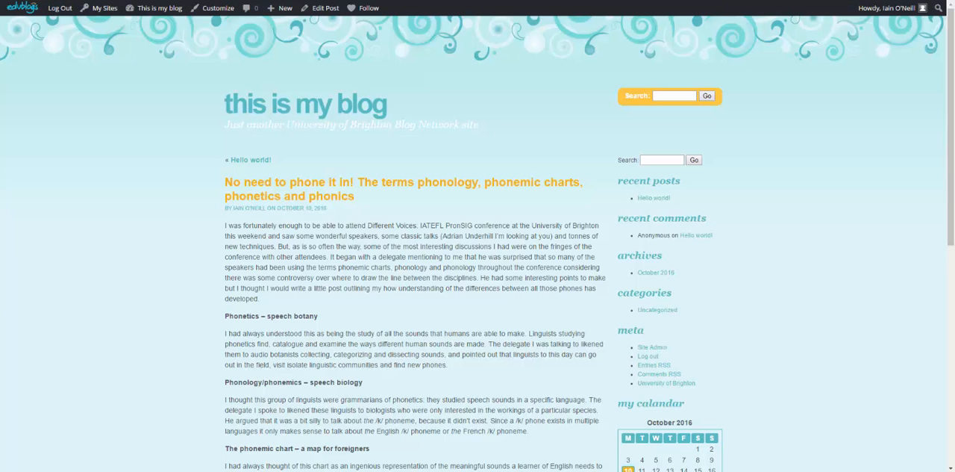
{"action": "left_click", "coordinate": [421, 0]}
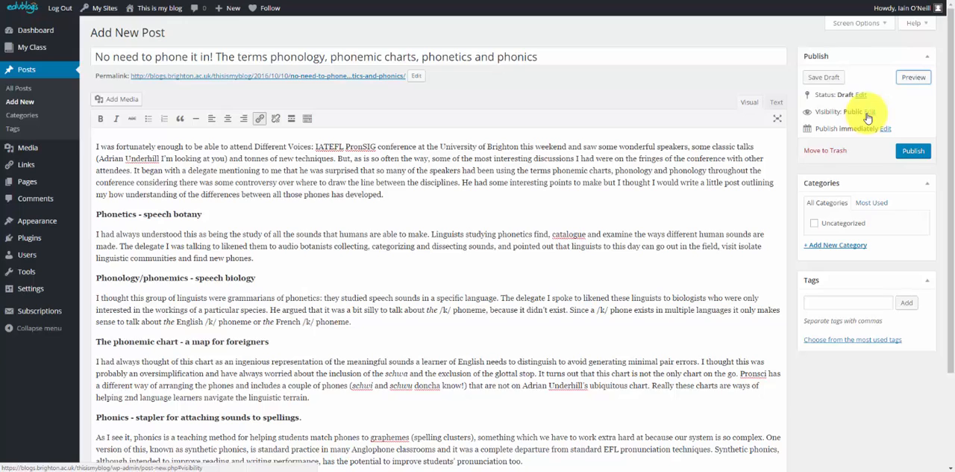
Examine the post's visibility and publication date options, cancelling both without making changes
{"action": "left_click", "coordinate": [824, 82]}
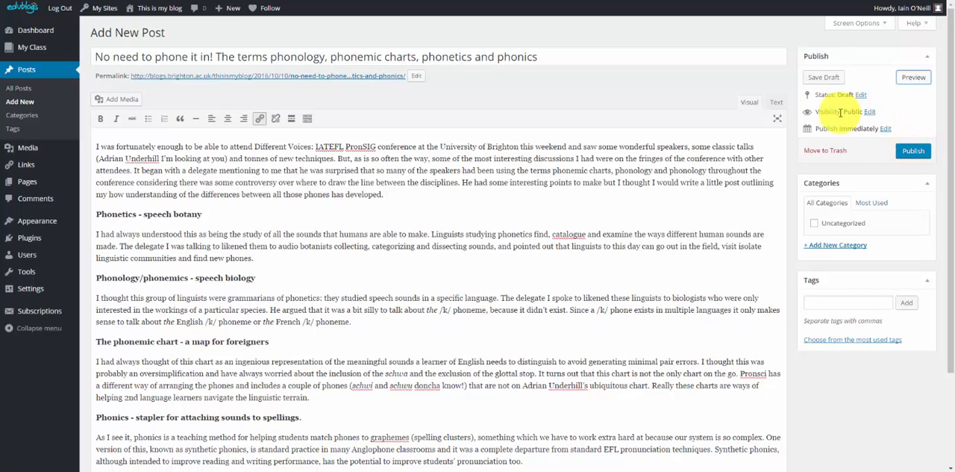
{"action": "left_click", "coordinate": [869, 112]}
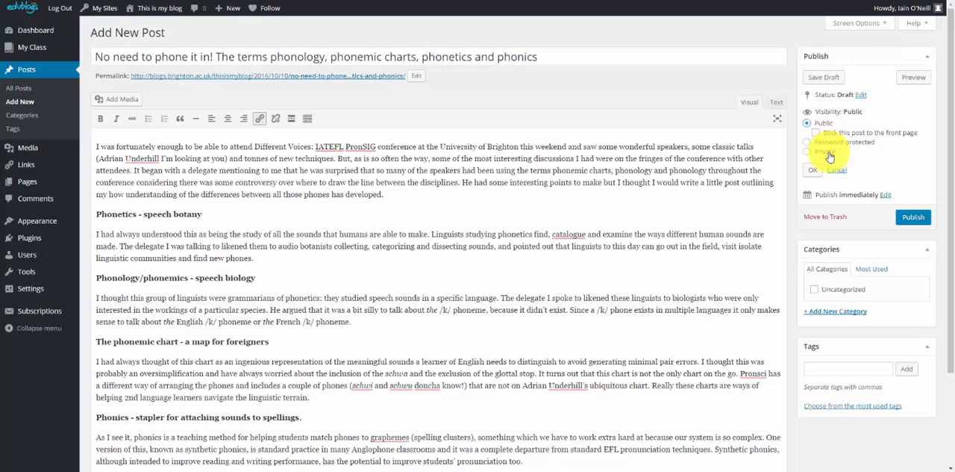
{"action": "left_click", "coordinate": [840, 169]}
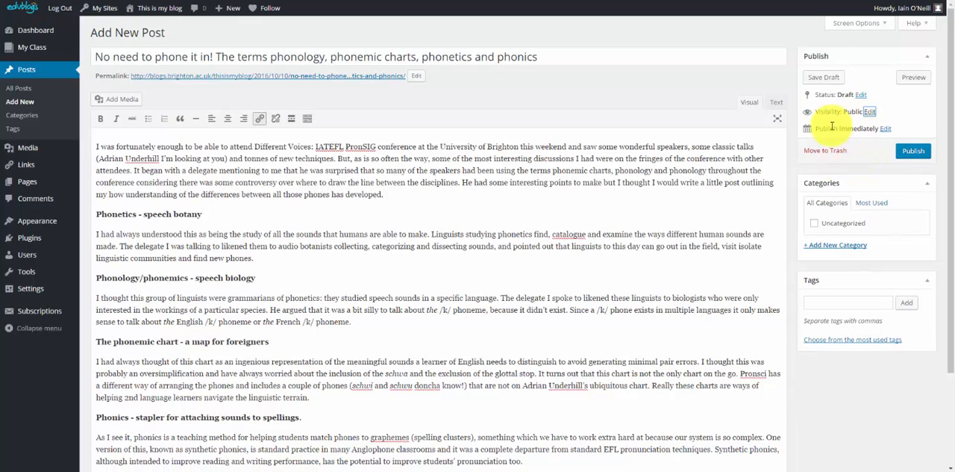
{"action": "left_click", "coordinate": [886, 129]}
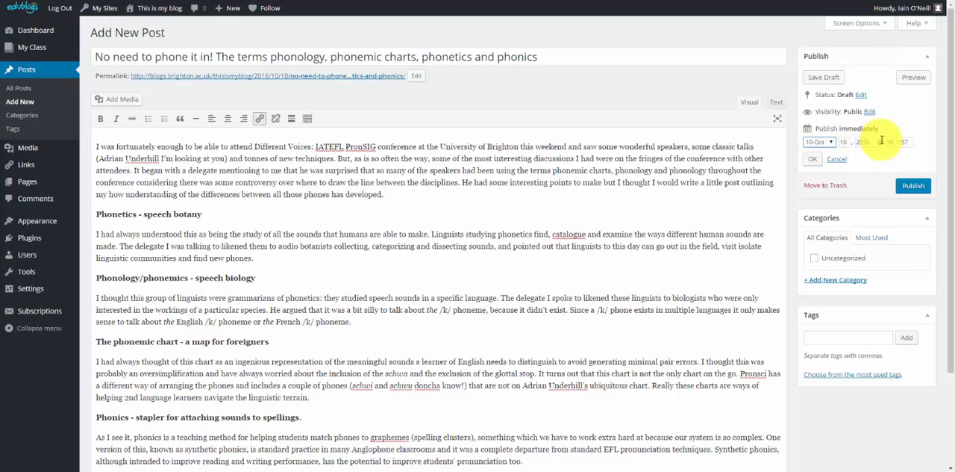
{"action": "left_click", "coordinate": [836, 159]}
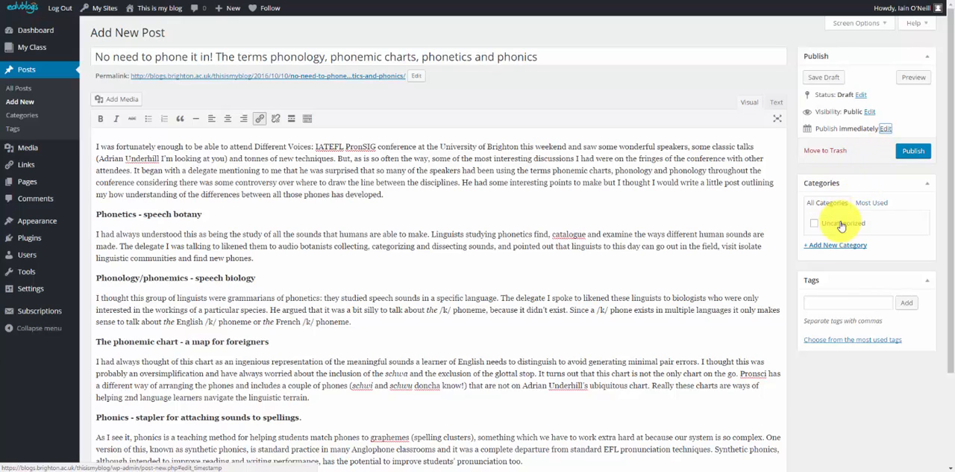
Publish the post and view it on the public blog site
{"action": "left_click", "coordinate": [912, 151]}
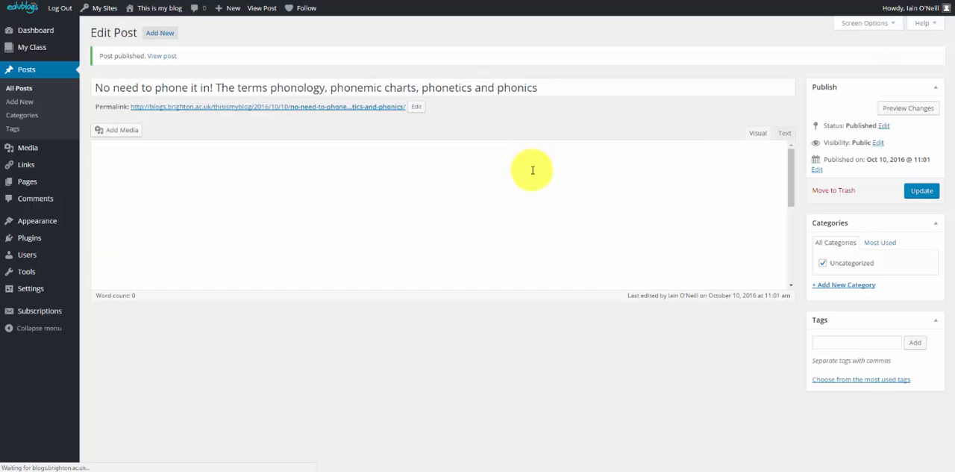
{"action": "mouse_move", "coordinate": [161, 8]}
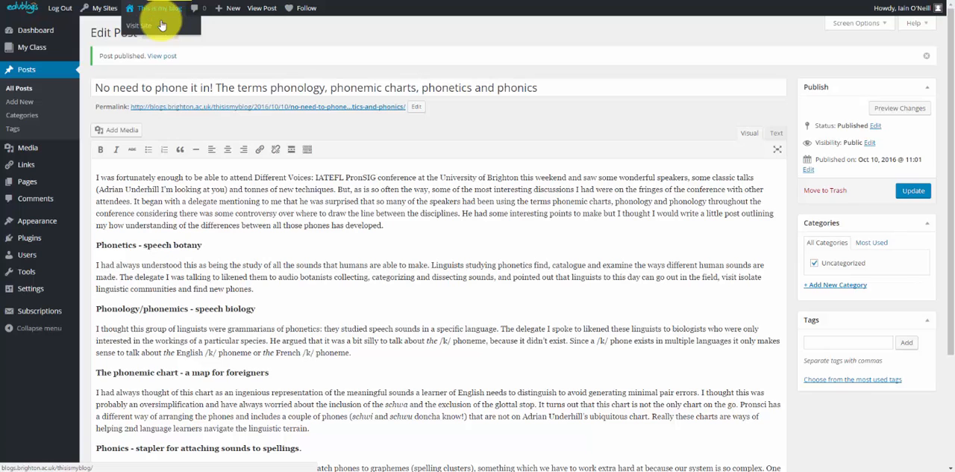
{"action": "left_click", "coordinate": [159, 26]}
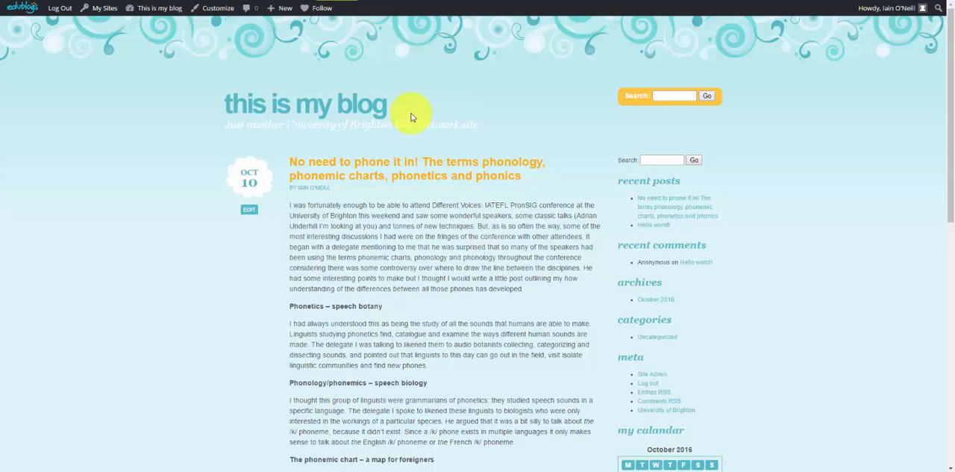
Visit the dashboard, return to the public blog site and open the Themes page from there
{"action": "left_click", "coordinate": [165, 9]}
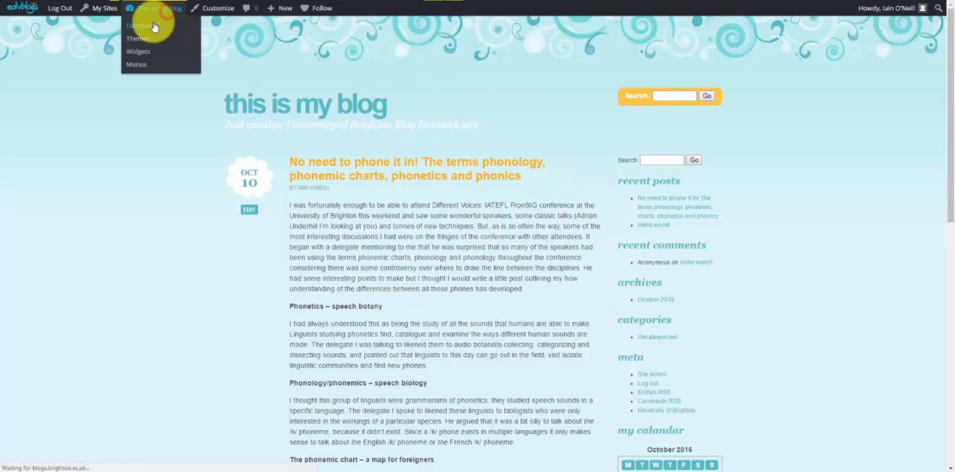
{"action": "left_click", "coordinate": [150, 41]}
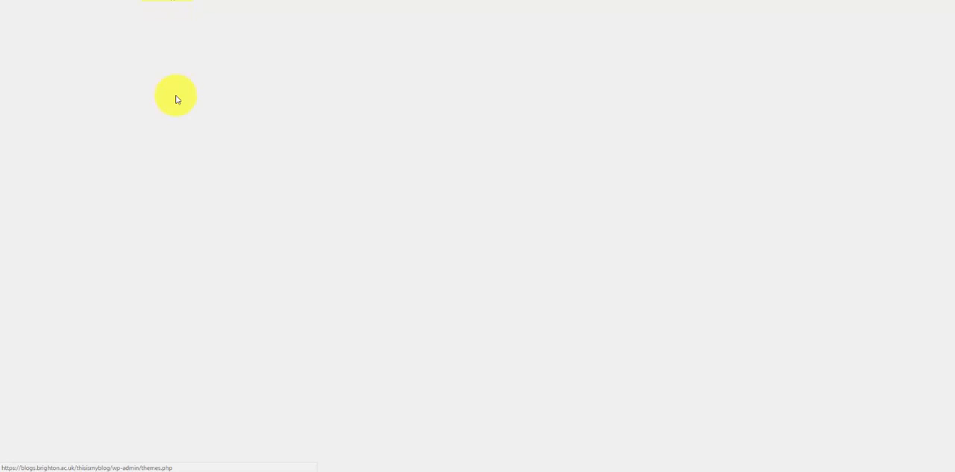
{"action": "mouse_move", "coordinate": [168, 9]}
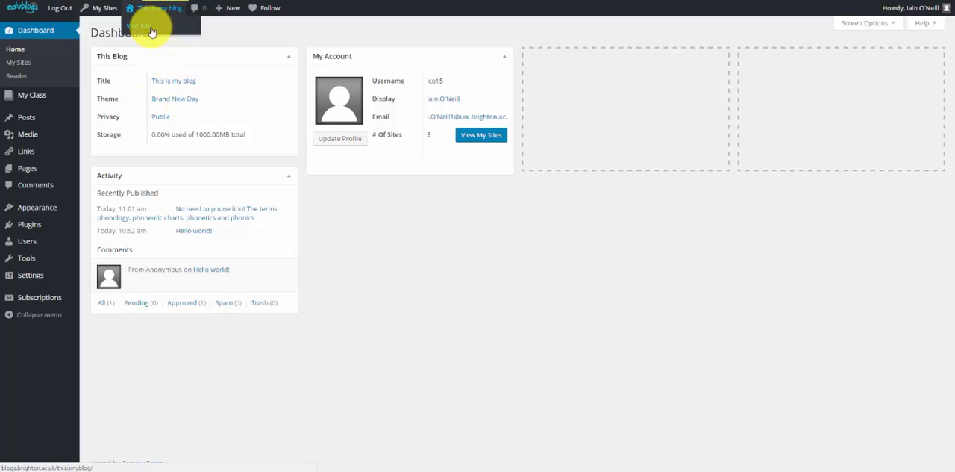
{"action": "left_click", "coordinate": [150, 29]}
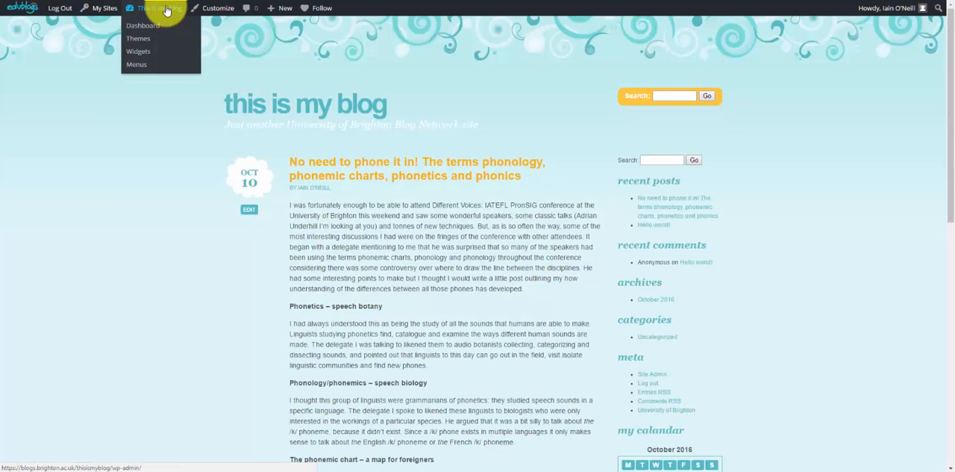
{"action": "left_click", "coordinate": [142, 38]}
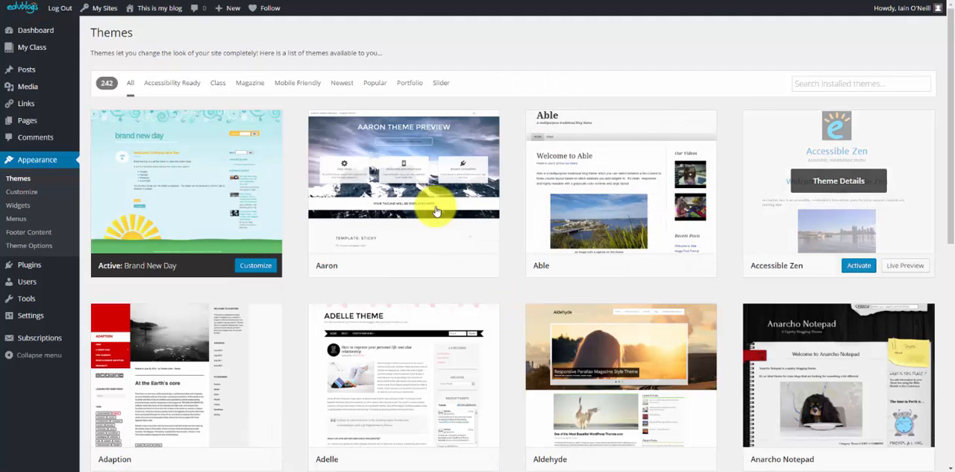
Filter the themes to the Popular category and activate the EduBoard theme for the blog
{"action": "left_click", "coordinate": [381, 83]}
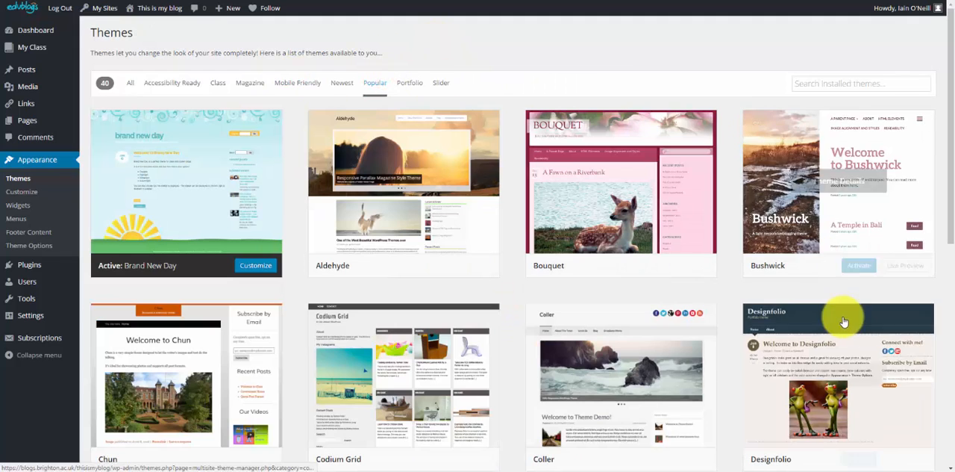
{"action": "scroll", "coordinate": [828, 306], "scroll_direction": "down", "scroll_amount": 4}
{"action": "scroll", "coordinate": [794, 301], "scroll_direction": "down", "scroll_amount": 2}
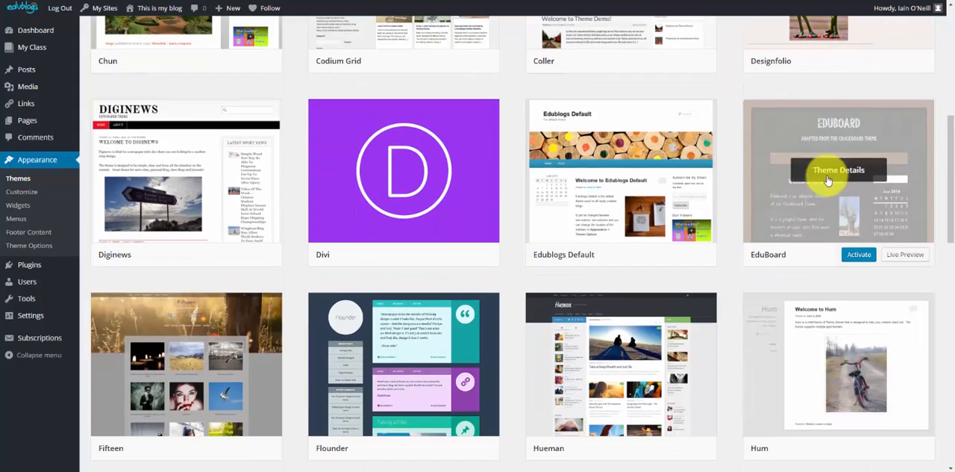
{"action": "left_click", "coordinate": [794, 205]}
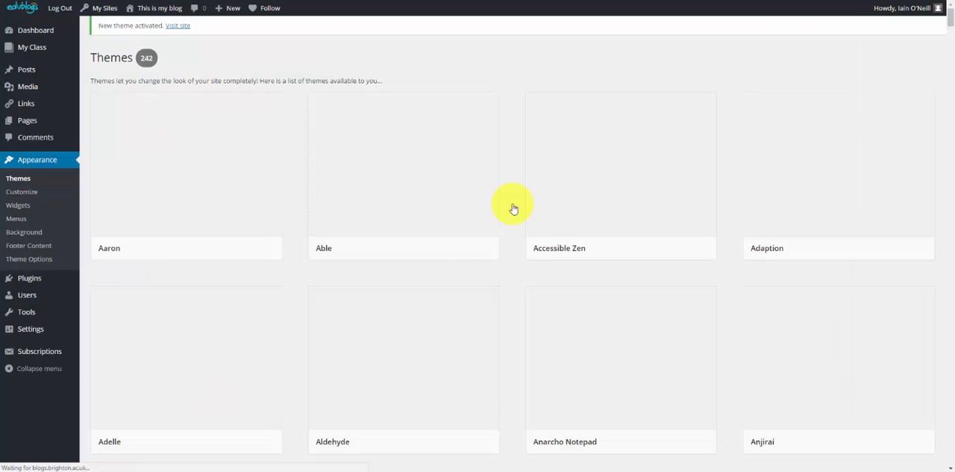
Visit the public blog site and review the post and sidebar widgets in the newly activated theme
{"action": "mouse_move", "coordinate": [161, 9]}
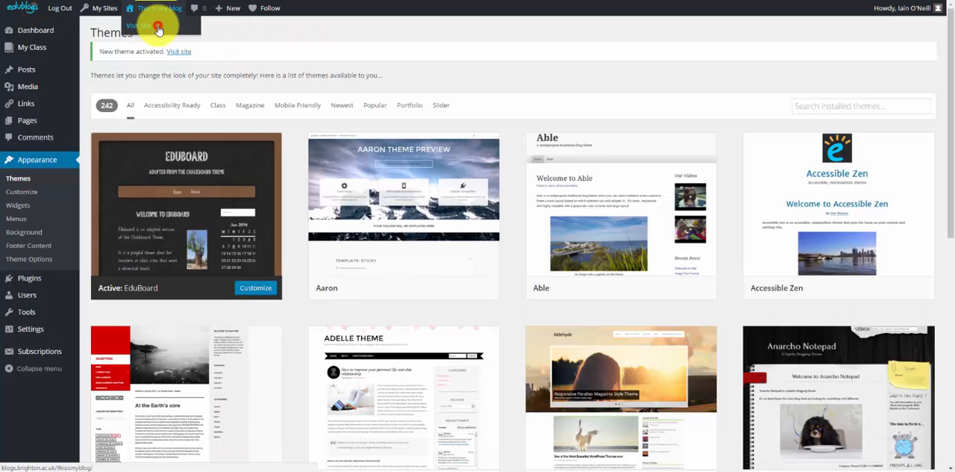
{"action": "left_click", "coordinate": [159, 28]}
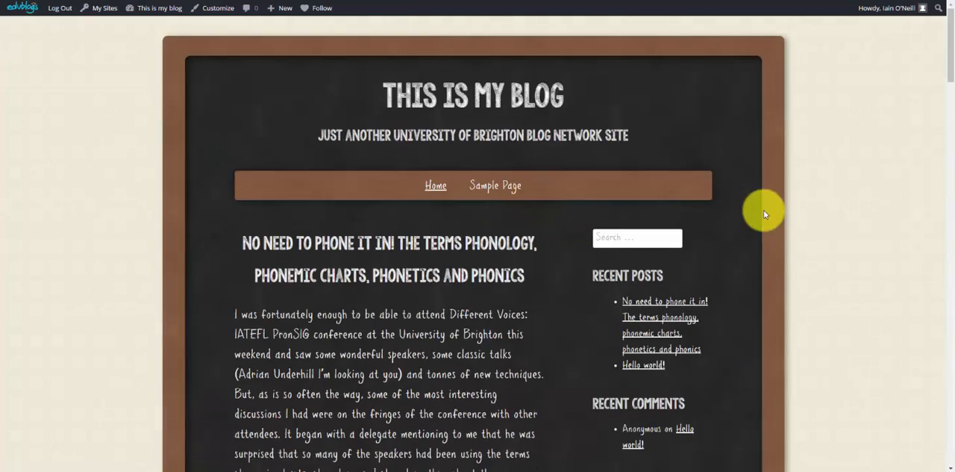
{"action": "scroll", "coordinate": [630, 214], "scroll_direction": "down", "scroll_amount": 5}
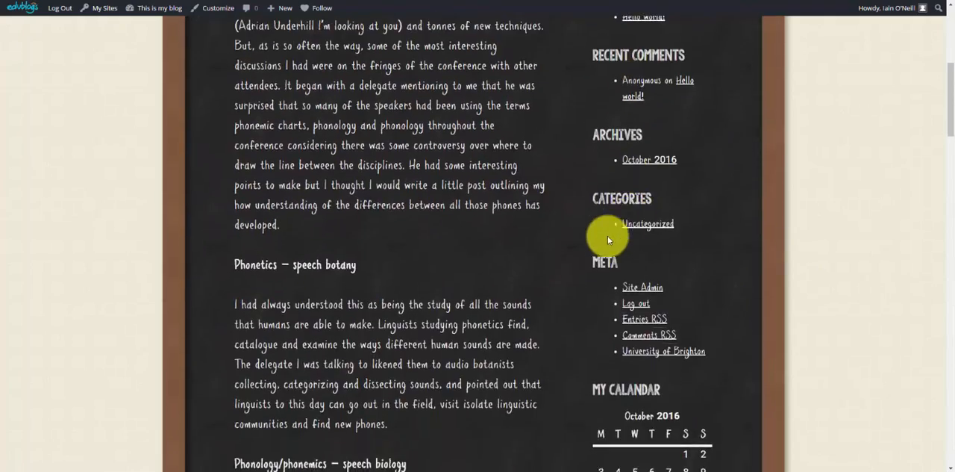
{"action": "scroll", "coordinate": [597, 241], "scroll_direction": "down", "scroll_amount": 5}
{"action": "scroll", "coordinate": [596, 241], "scroll_direction": "up", "scroll_amount": 10}
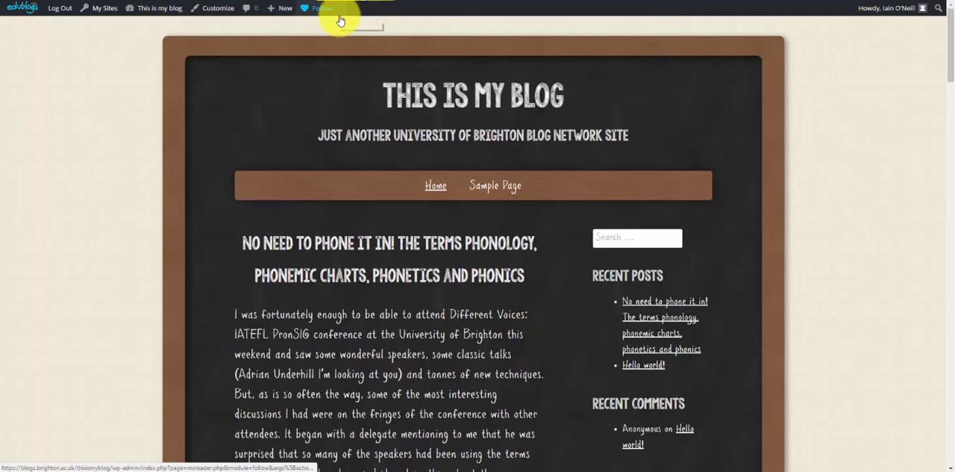
{"action": "left_click", "coordinate": [385, 471]}
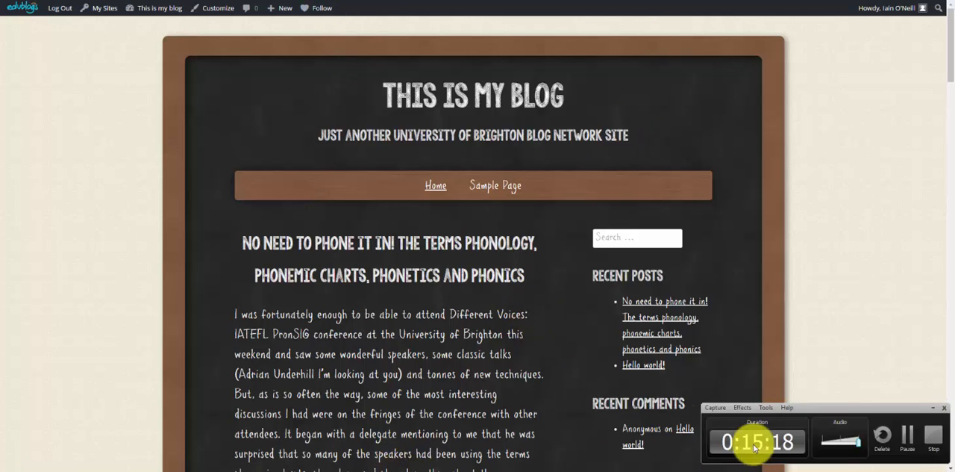